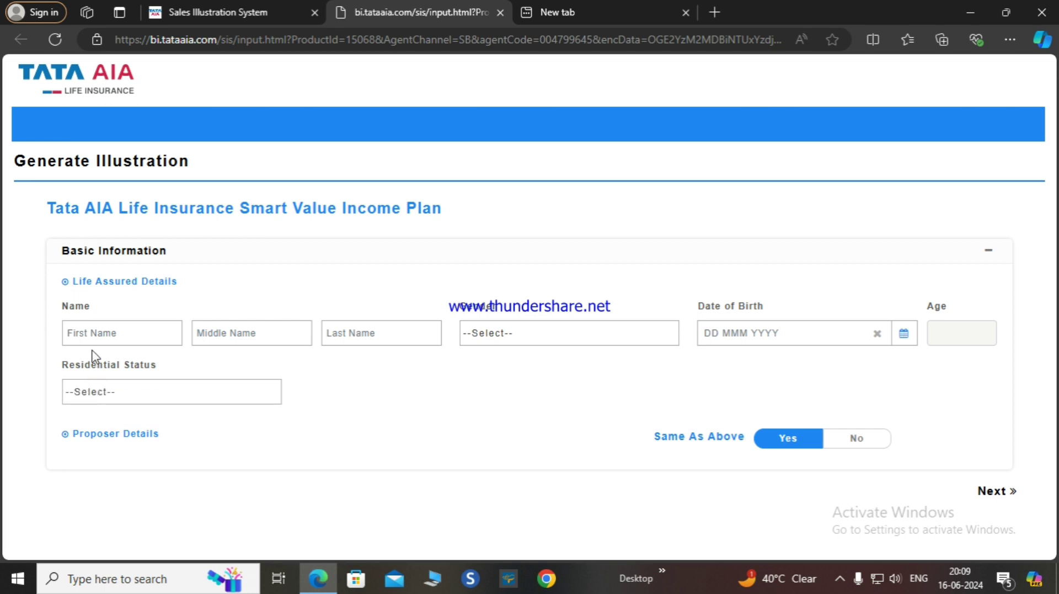
Enter the life assured's first and last name and set the gender to Male.
click(120, 331)
text(M)
key(Tab)
key(Tab)
key(Tab)
text(GU)
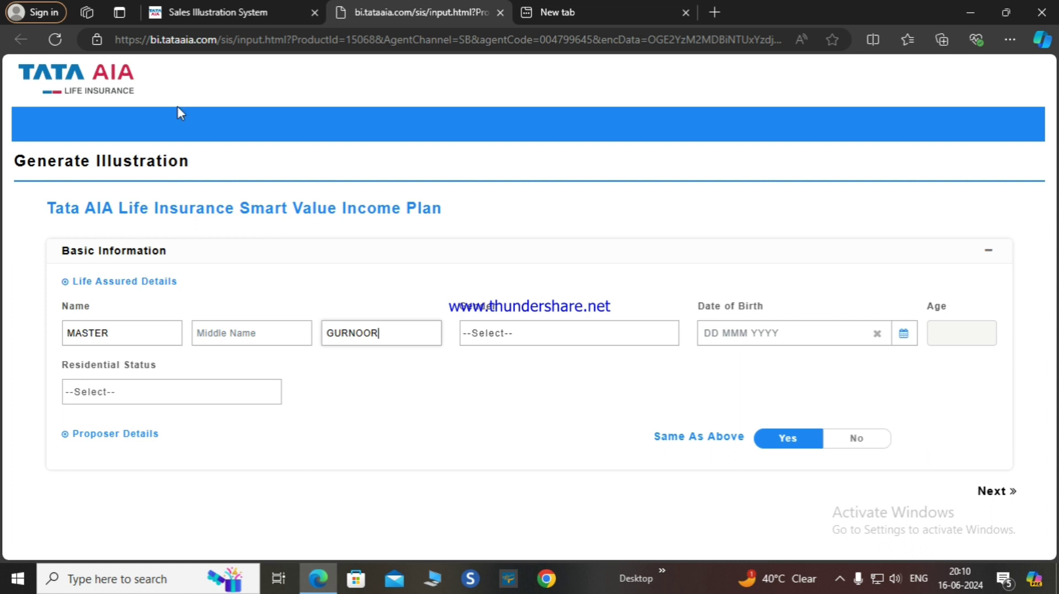
click(466, 335)
click(490, 407)
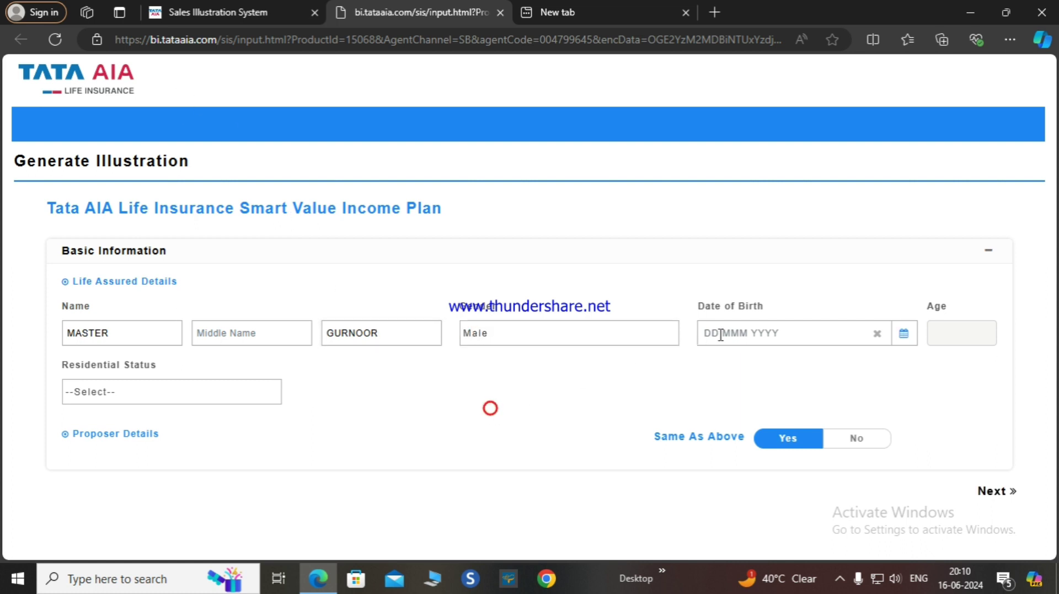
Enter the life assured's date of birth and set the residential status to Others.
click(720, 334)
text(01)
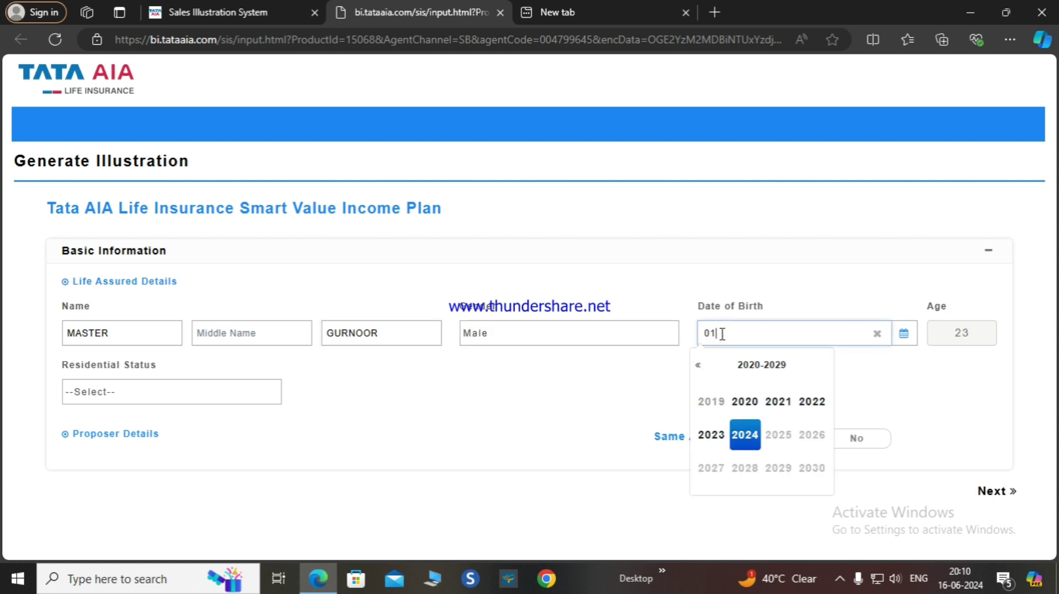
text(/01/20)
key(BackSpace)
key(BackSpace)
key(BackSpace)
text(5/200)
key(BackSpace)
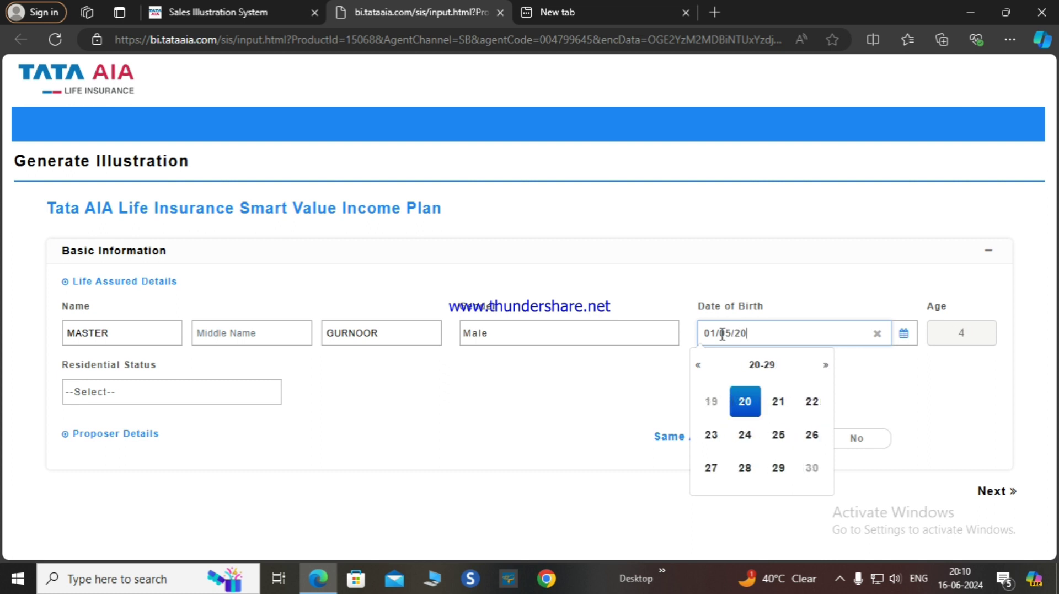
text(15)
key(Return)
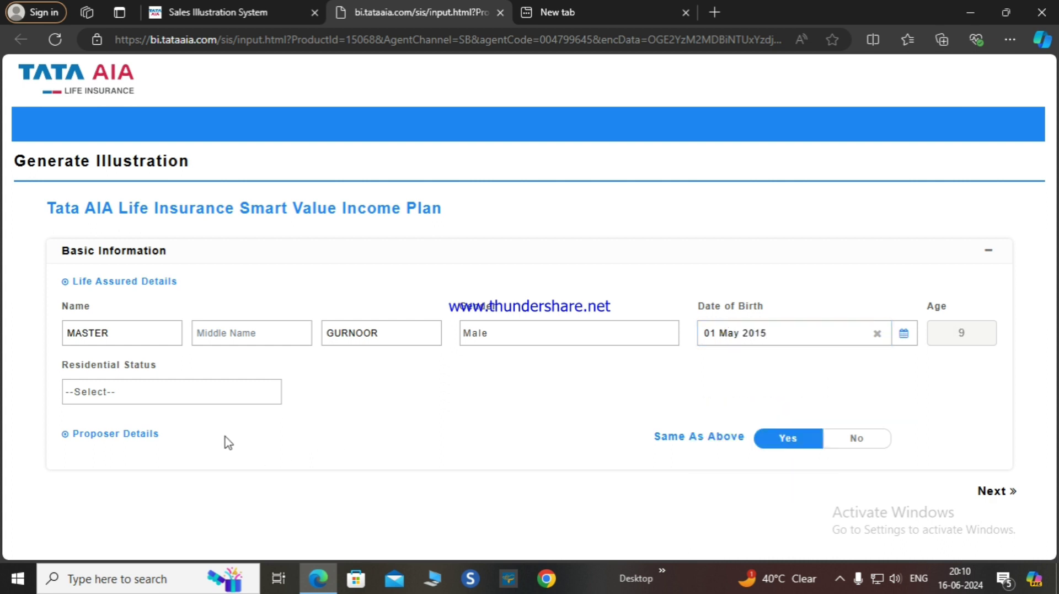
click(189, 396)
click(201, 375)
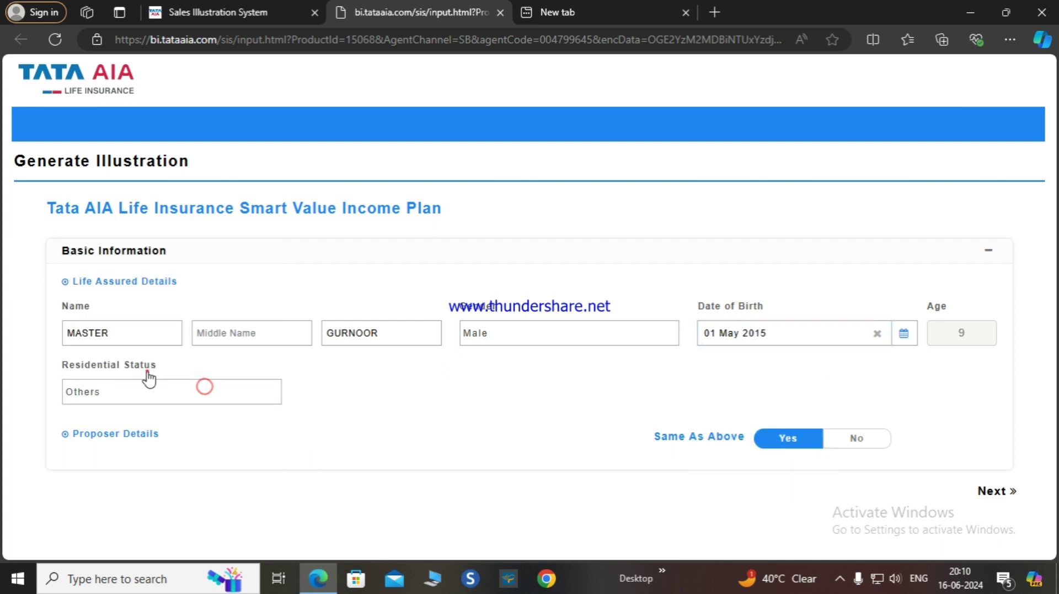
Specify that the proposer differs from the life assured and enter the proposer's first and last name.
click(860, 441)
click(156, 500)
text(MR)
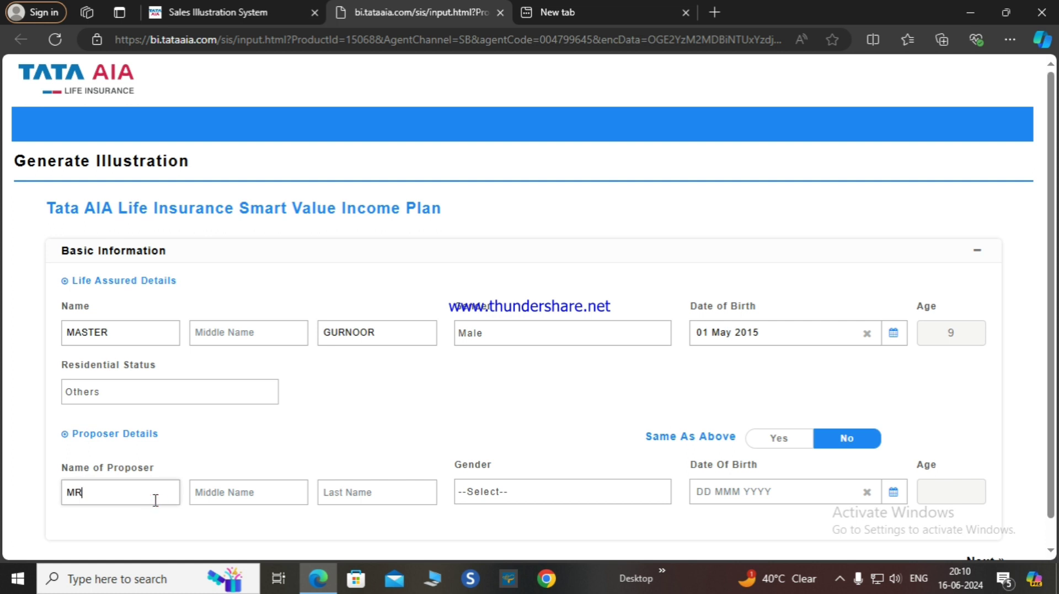
key(Tab)
key(Tab)
text(KUMAR)
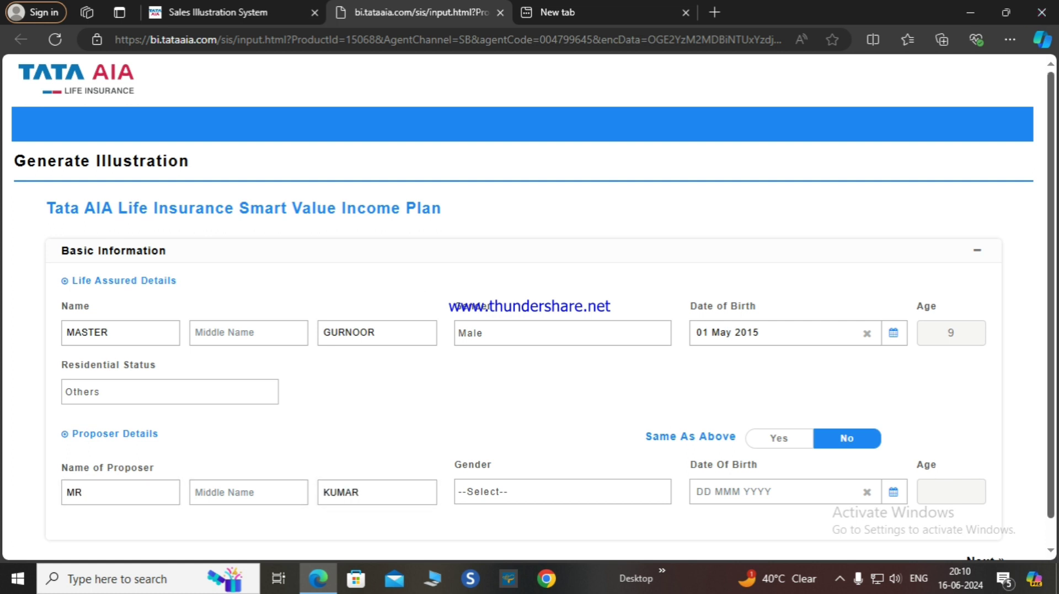
Set the proposer's gender to Male, enter the proposer's date of birth and continue to the product information.
click(574, 488)
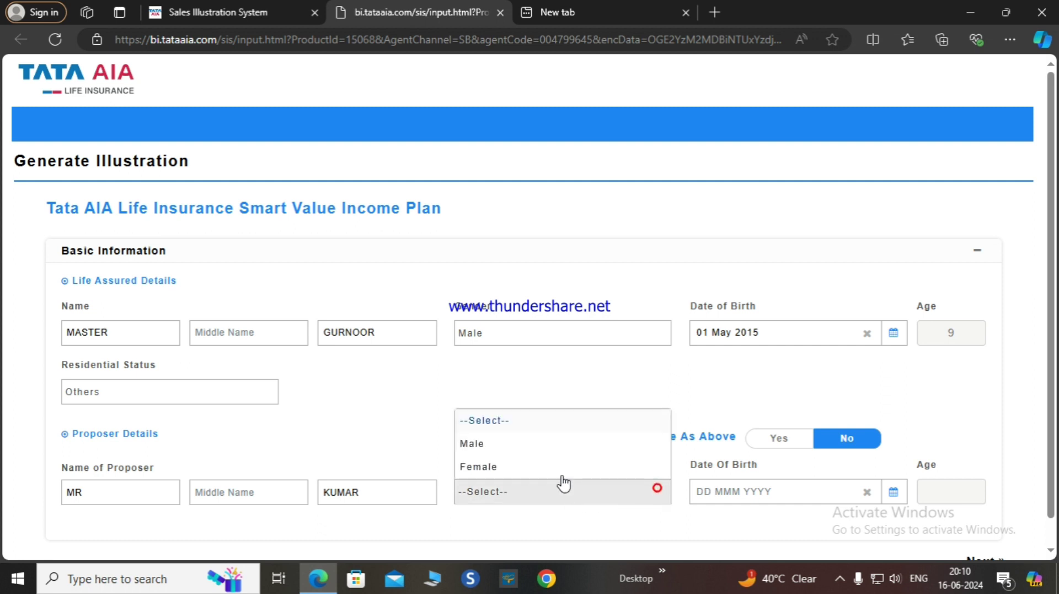
click(549, 443)
click(704, 492)
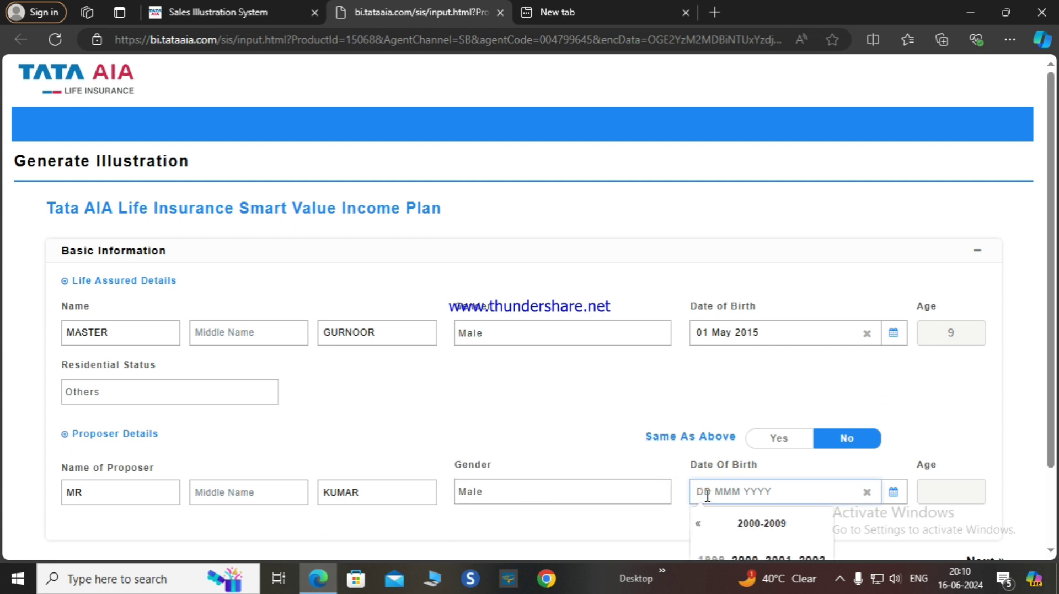
text(18/02/1990)
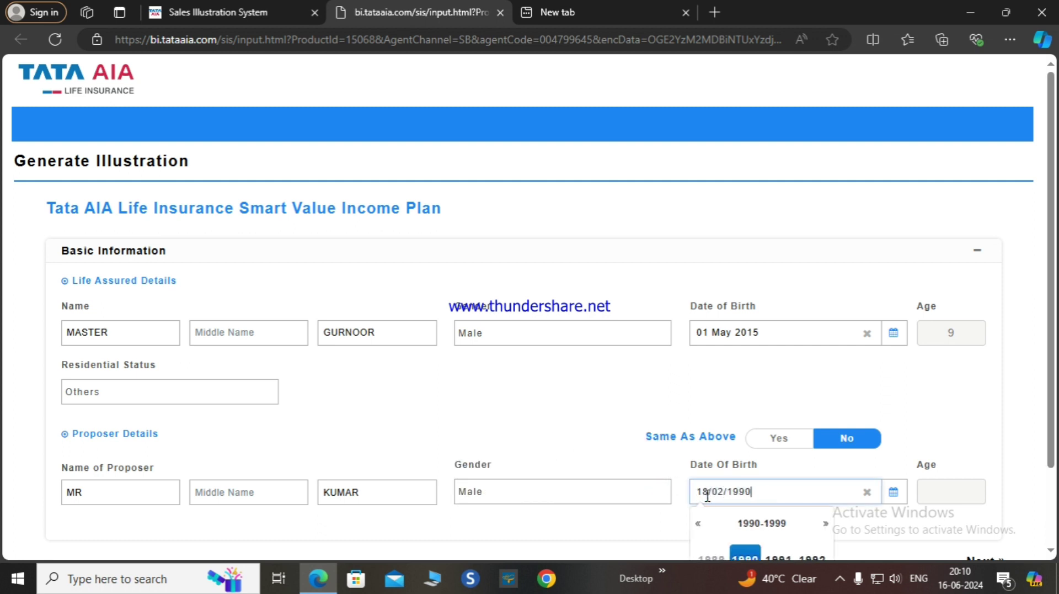
key(Return)
click(972, 554)
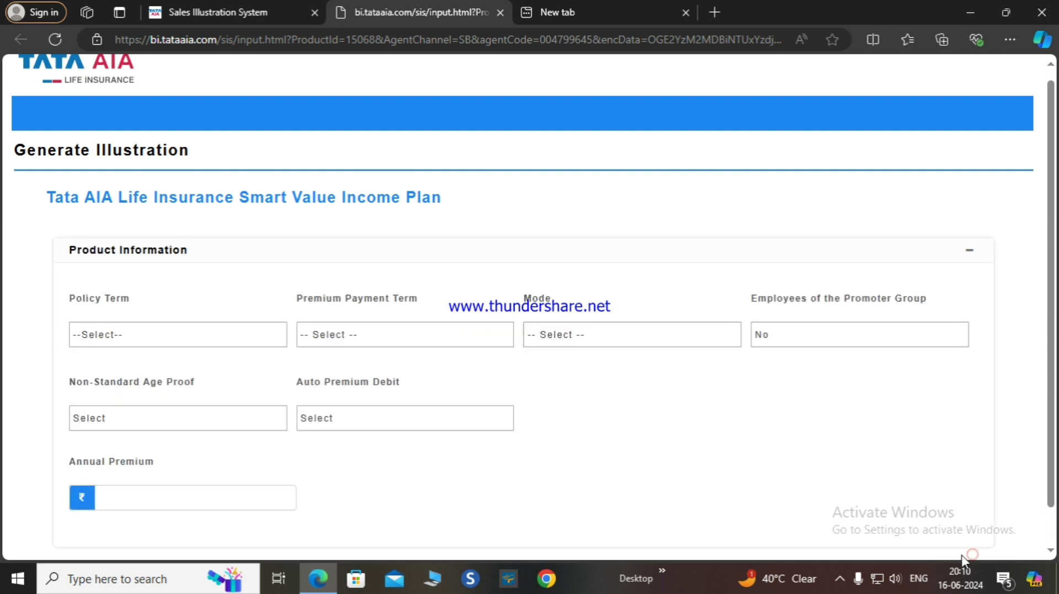
Set the policy term to 50 and the premium payment term to 12.
click(106, 332)
scroll(89, 426, down, 12)
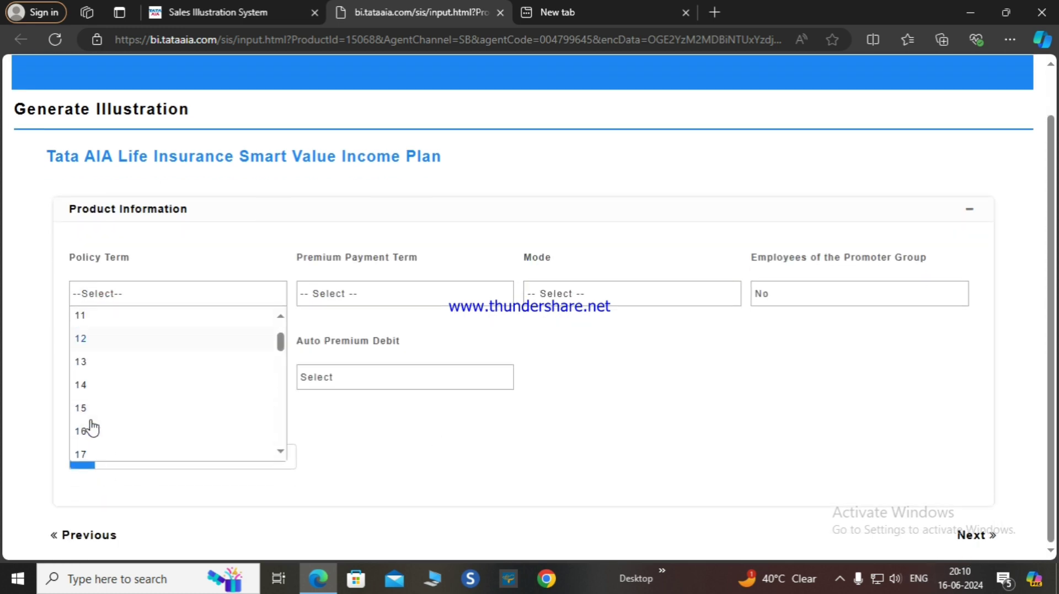
click(95, 454)
click(360, 296)
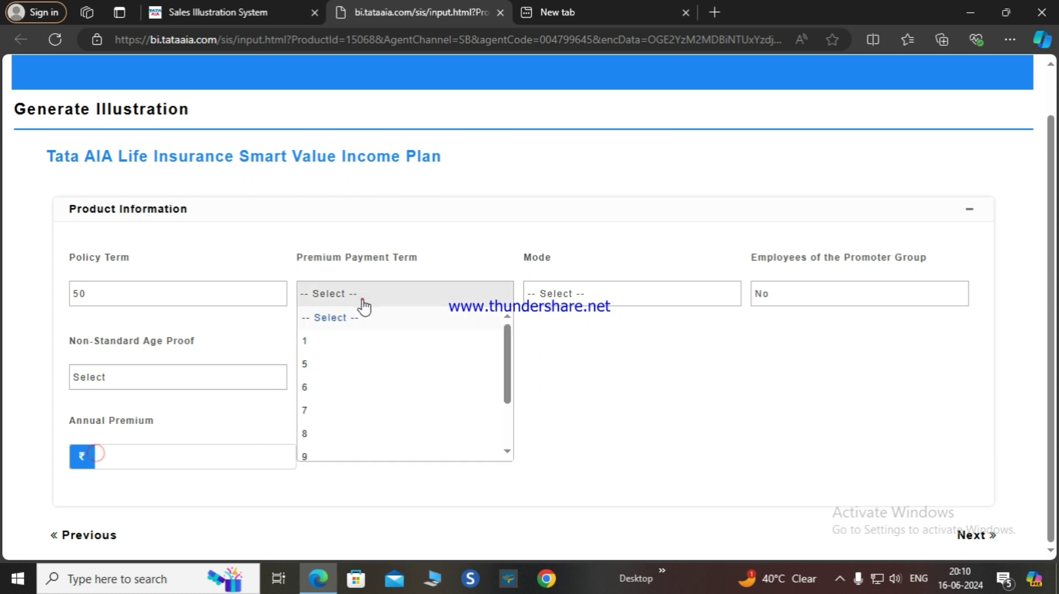
scroll(330, 448, down, 2)
click(330, 448)
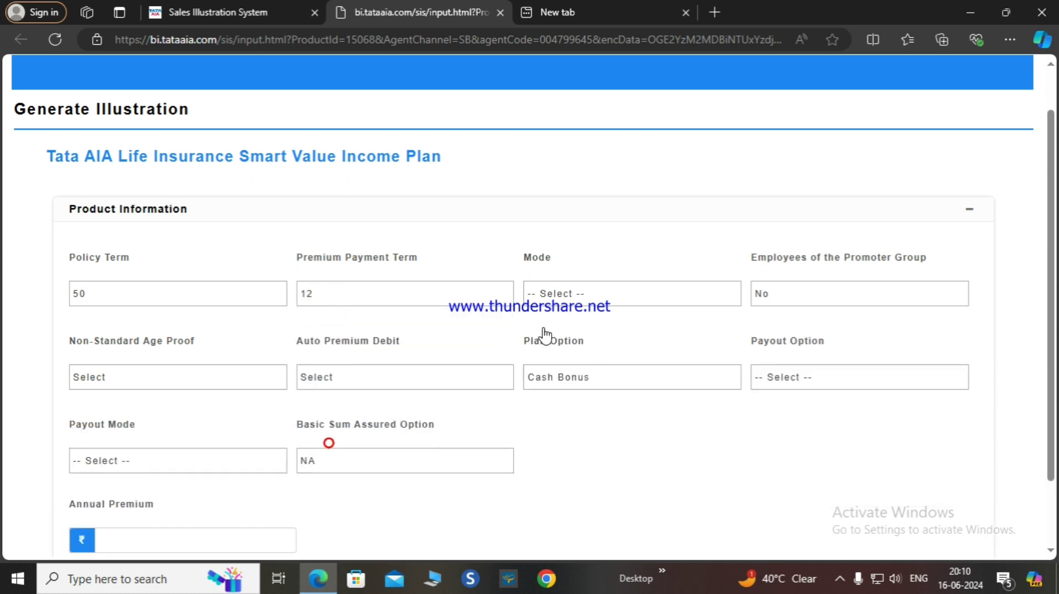
Set the premium mode to Annual, Non-Standard Age Proof to No and Auto Premium Debit to Yes.
click(577, 294)
click(577, 338)
click(172, 372)
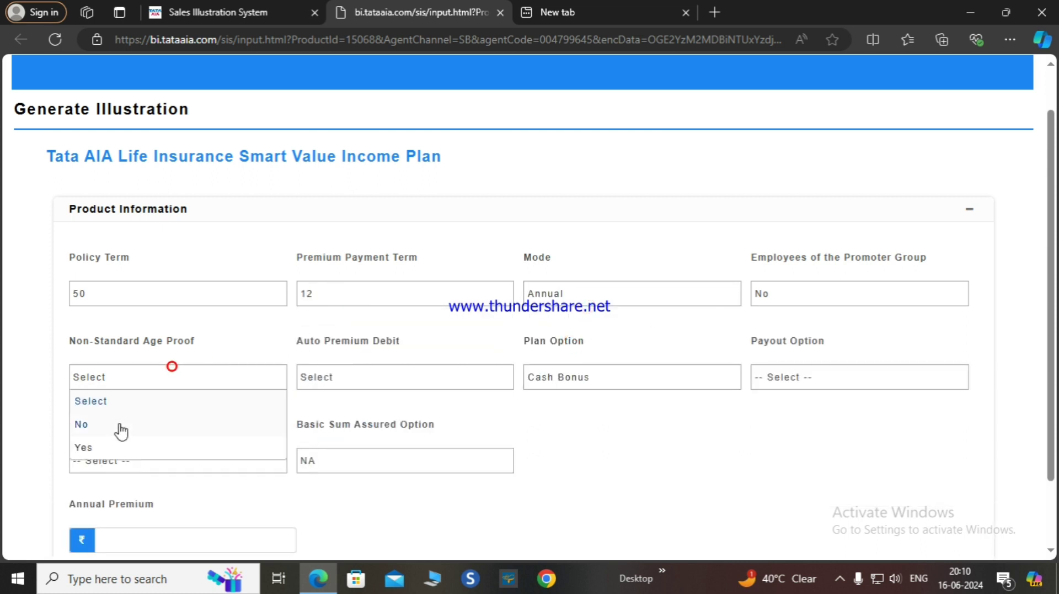
click(113, 423)
click(339, 379)
click(331, 441)
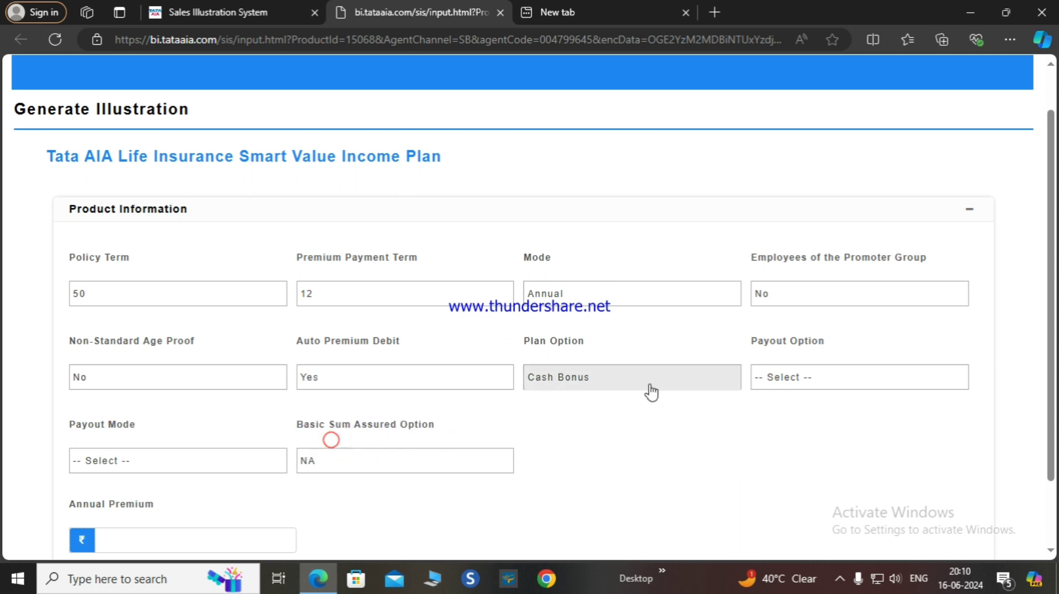
Set the payout option to Policy Anniversary, the payout mode to Paid-In Cash and the payout frequency to Annual.
click(807, 381)
click(804, 424)
scroll(311, 411, down, 1)
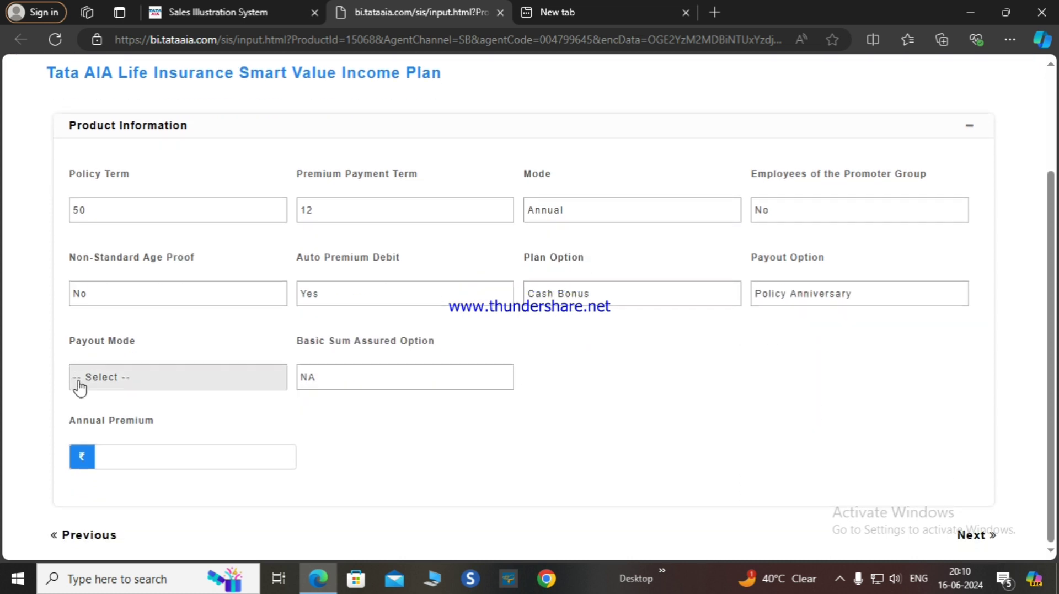
click(78, 379)
click(104, 421)
click(351, 380)
click(336, 423)
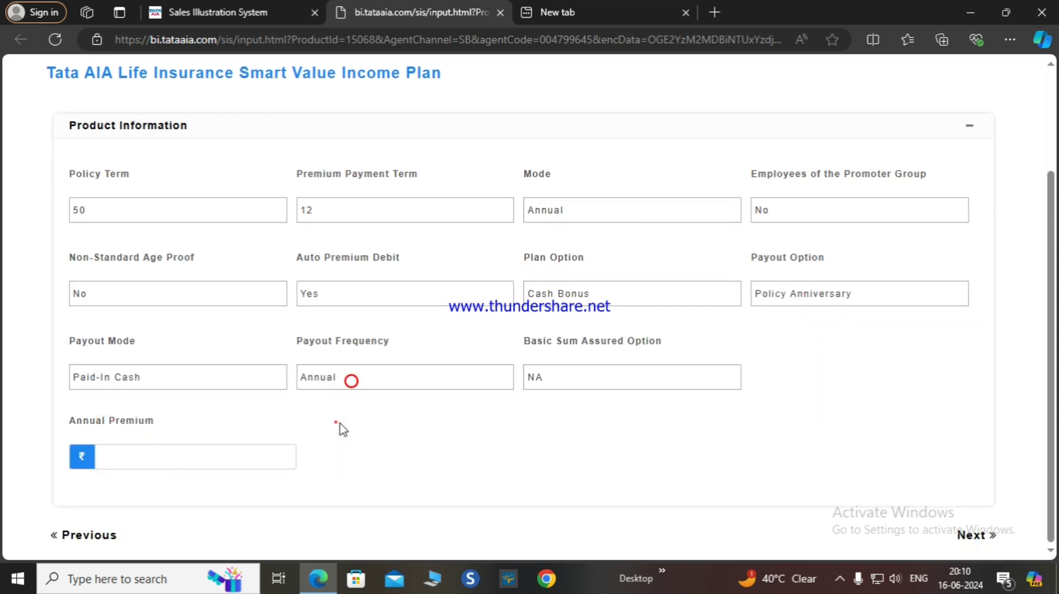
Enter an annual premium of 3,00,000 and decline the Tata AIA Vitality Wellness Program.
click(140, 455)
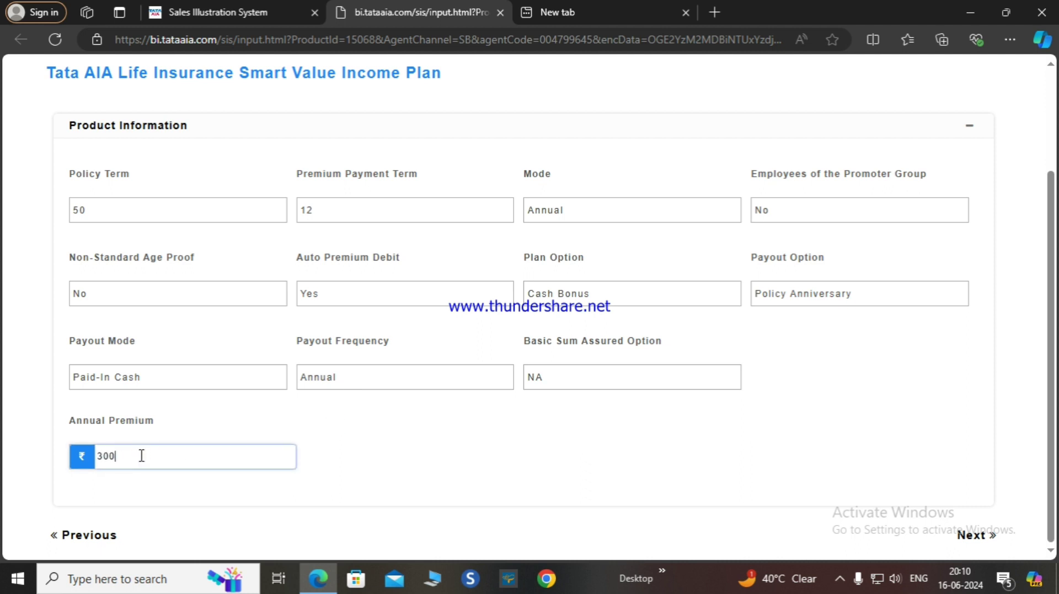
click(972, 535)
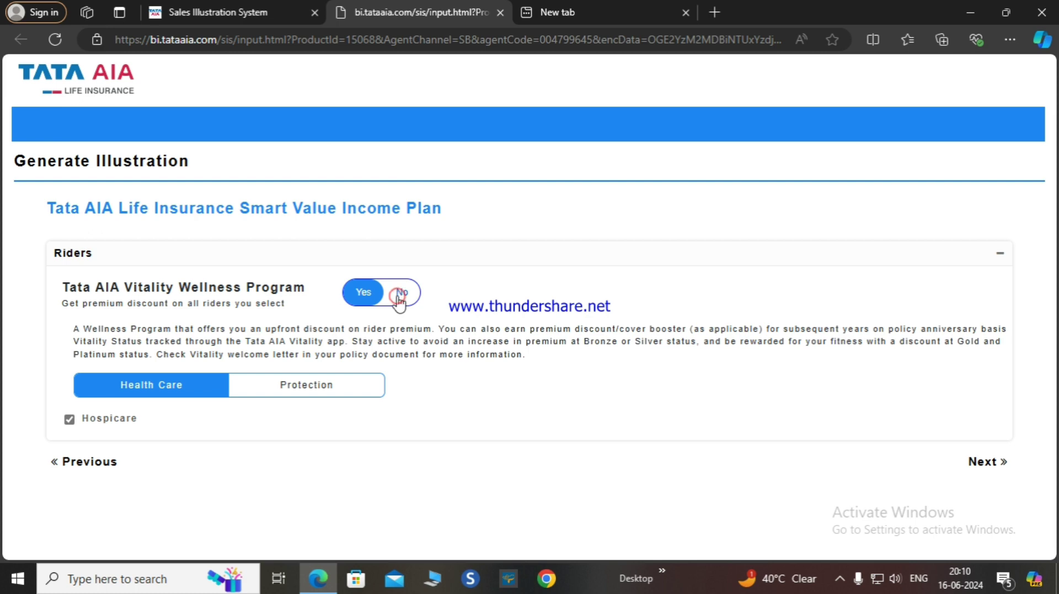
click(399, 295)
click(984, 477)
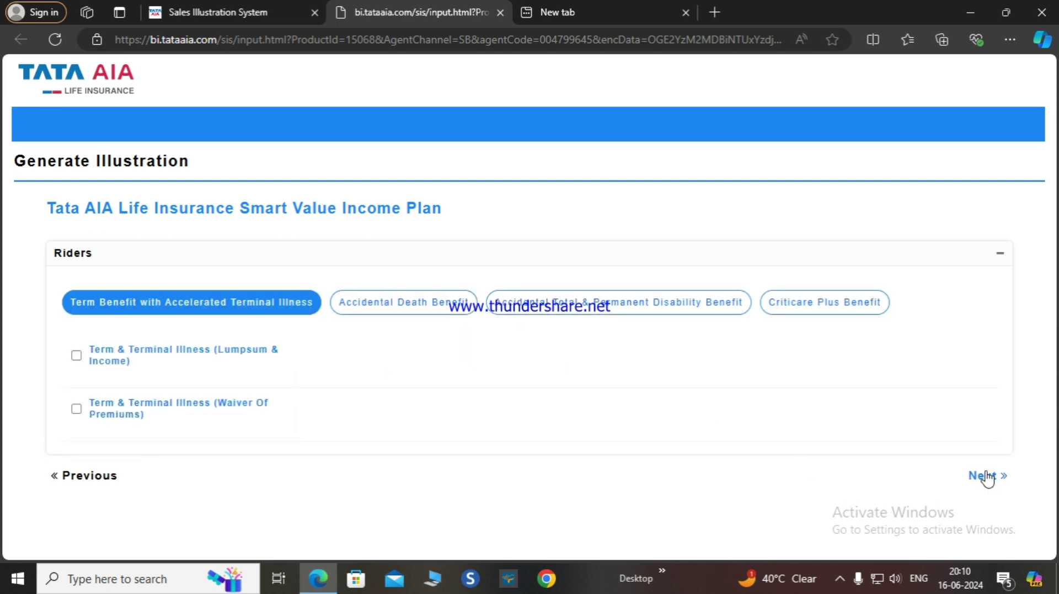
Skip all riders without selecting any, then generate the benefit illustration and open the downloaded PDF.
click(986, 477)
click(985, 476)
click(976, 547)
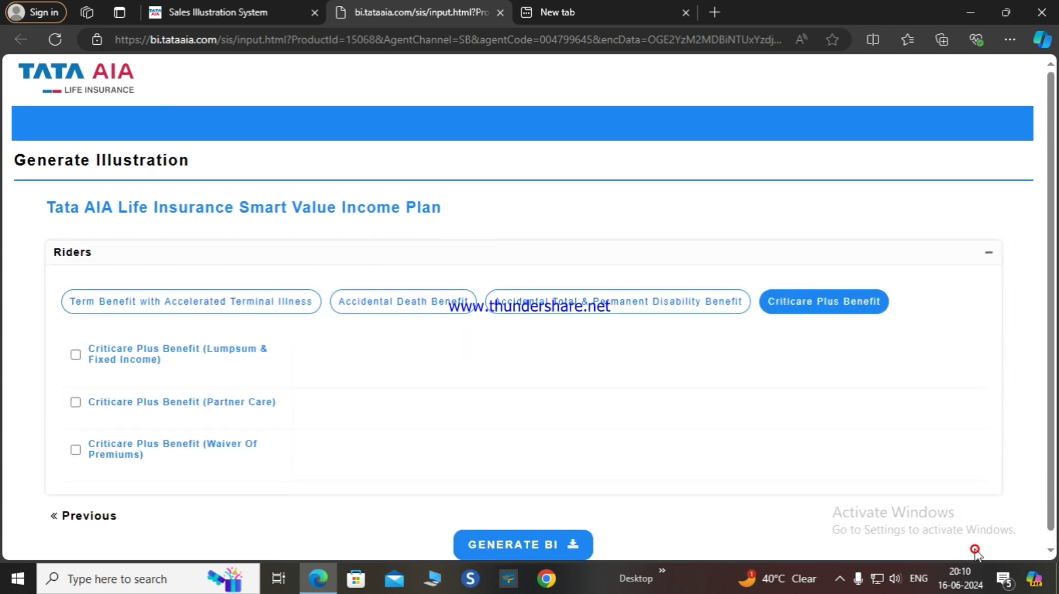
click(561, 528)
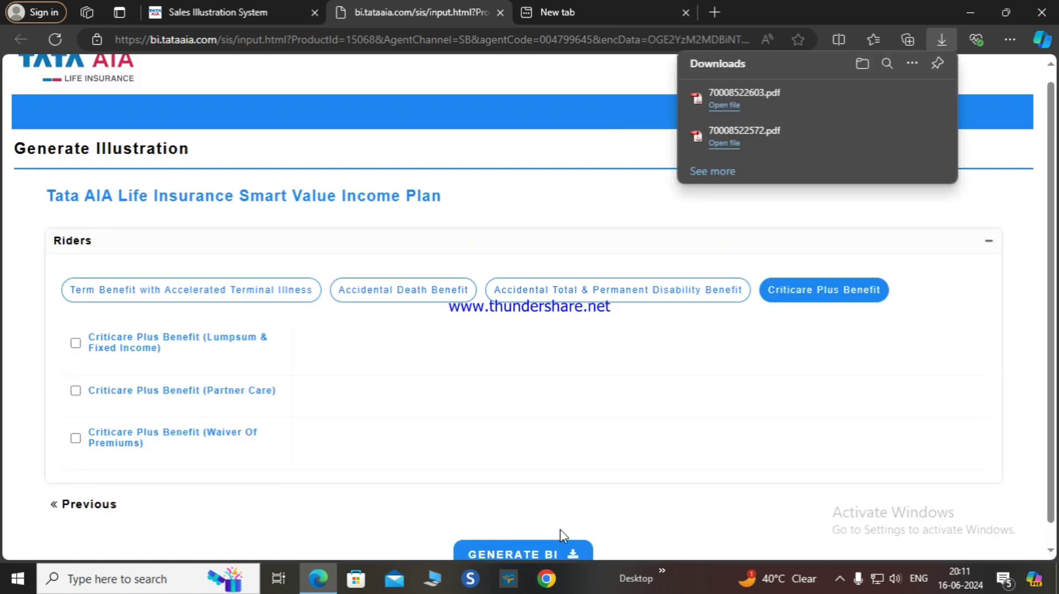
click(768, 100)
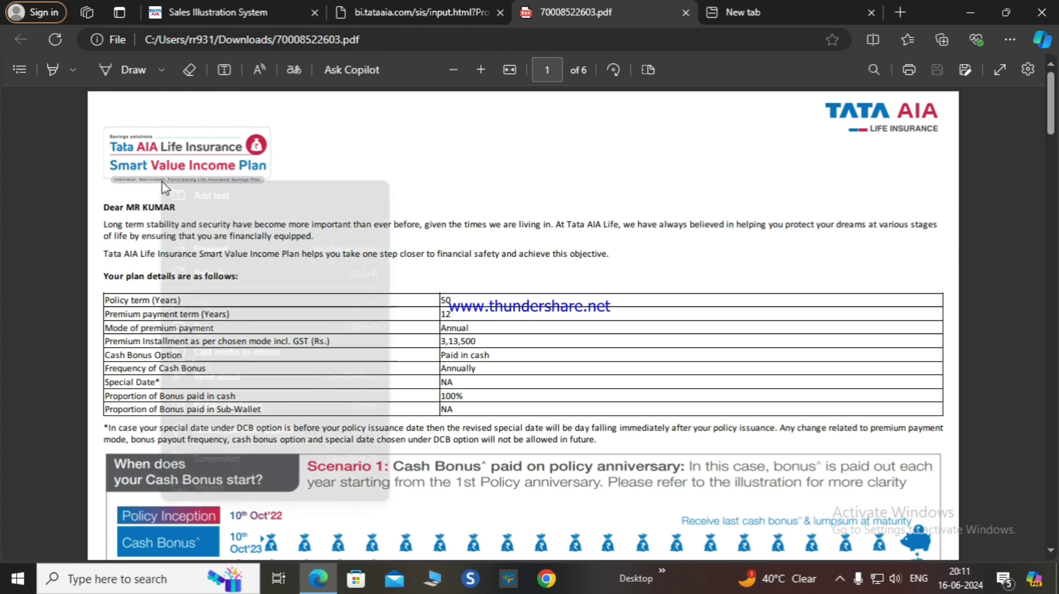
With the Draw tool, circle the plan logo and tick the policy term, premium payment term and premium installment values.
click(128, 71)
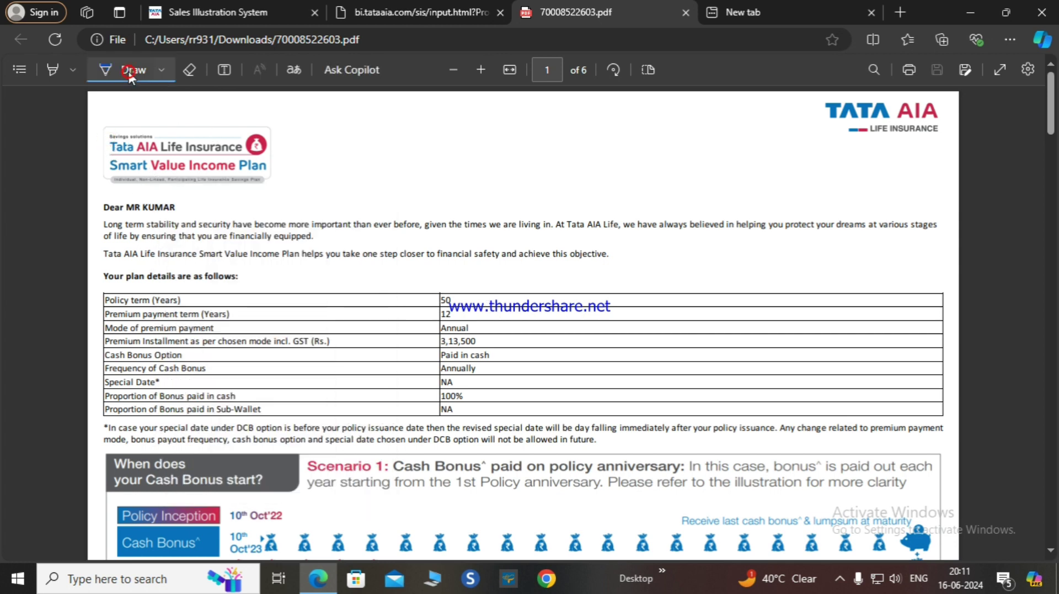
mouse_move(95, 111)
mouse_down()
mouse_move(278, 110)
mouse_move(152, 176)
mouse_move(113, 126)
mouse_up()
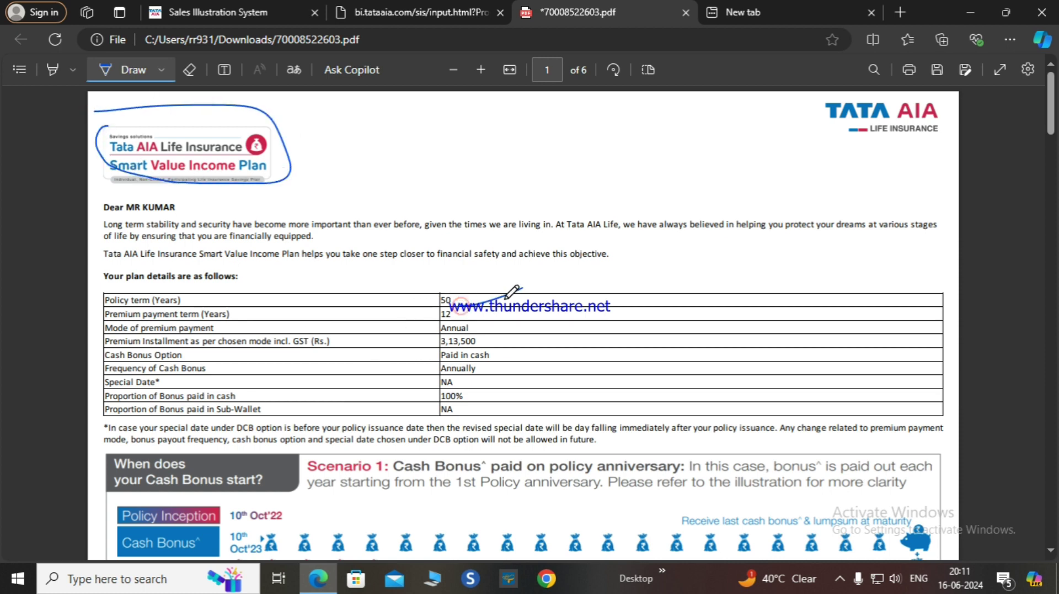
drag(460, 318, 522, 287)
drag(484, 341, 554, 302)
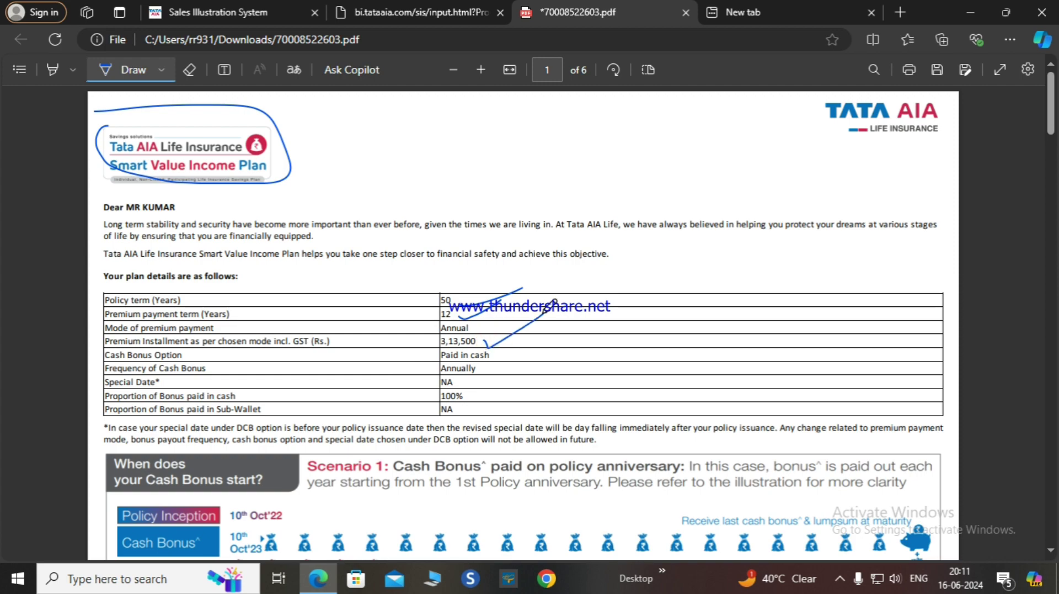
In the year-wise benefit table on page 4, circle column number 1 under Policy Year and policy year 12.
scroll(509, 365, down, 3)
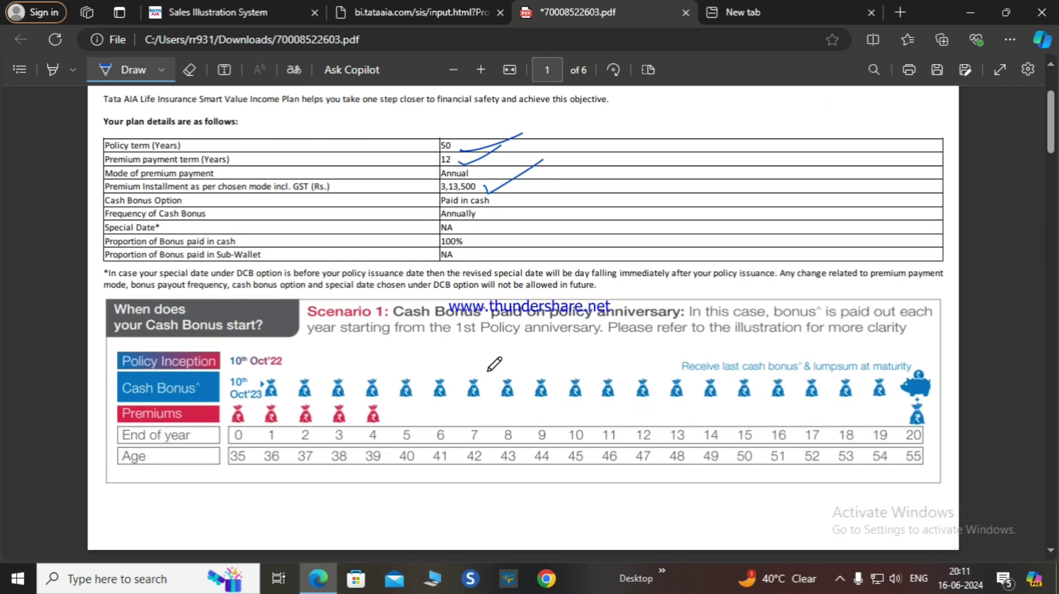
scroll(494, 364, down, 15)
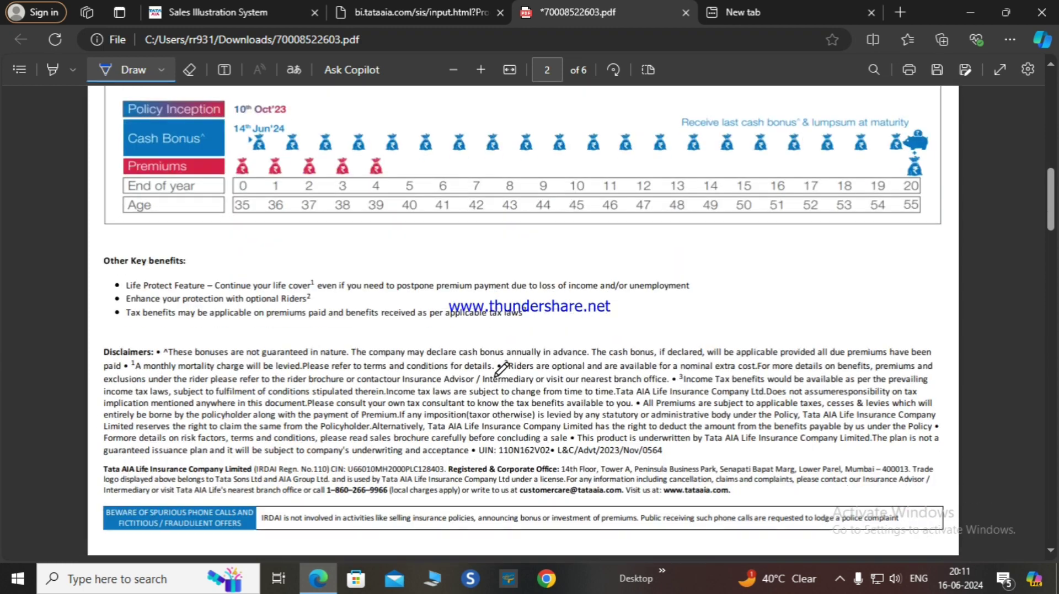
scroll(501, 368, down, 8)
scroll(320, 366, down, 2)
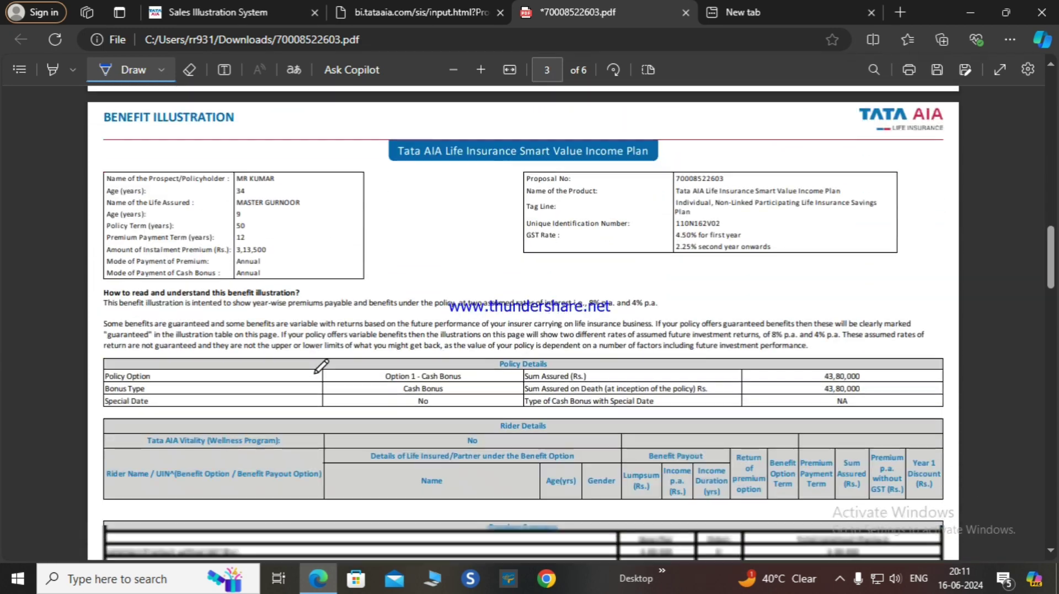
scroll(462, 303, down, 3)
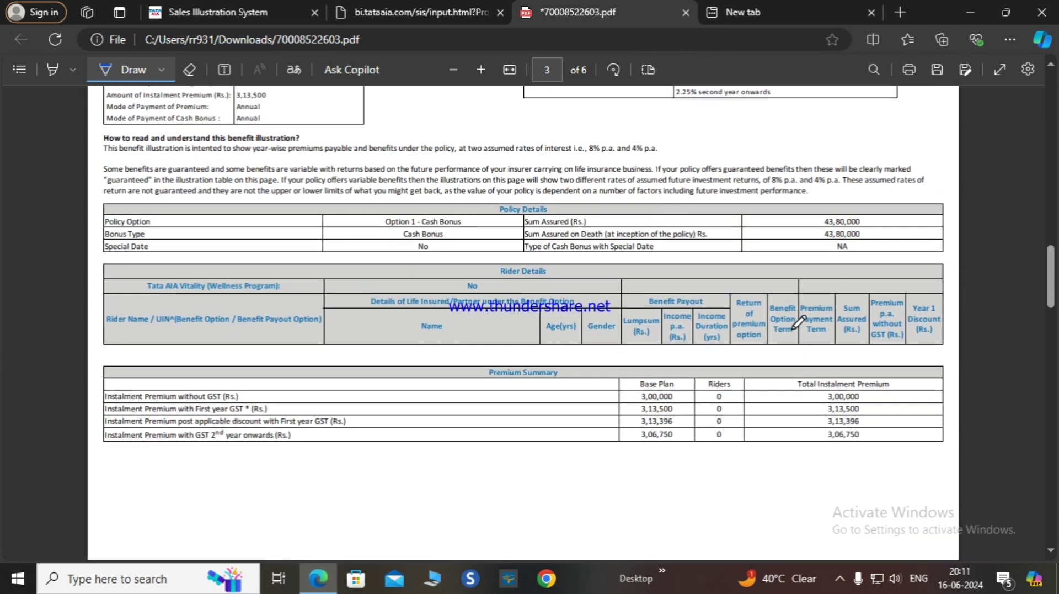
scroll(781, 338, down, 2)
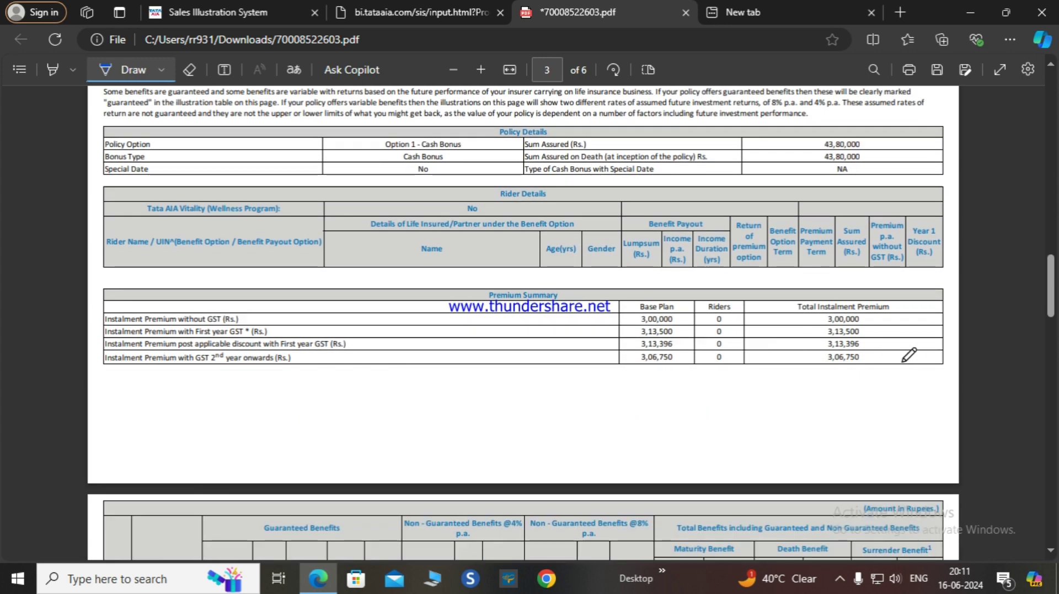
scroll(524, 348, down, 9)
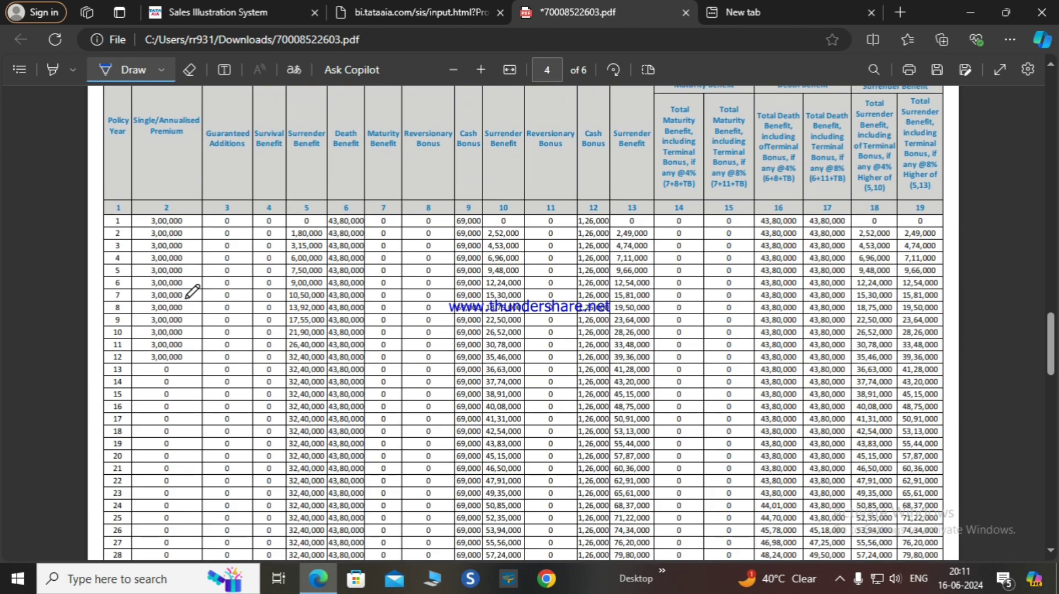
mouse_move(122, 198)
mouse_down()
mouse_move(112, 204)
mouse_move(124, 212)
mouse_up()
mouse_move(124, 347)
mouse_down()
mouse_move(110, 355)
mouse_move(128, 362)
mouse_up()
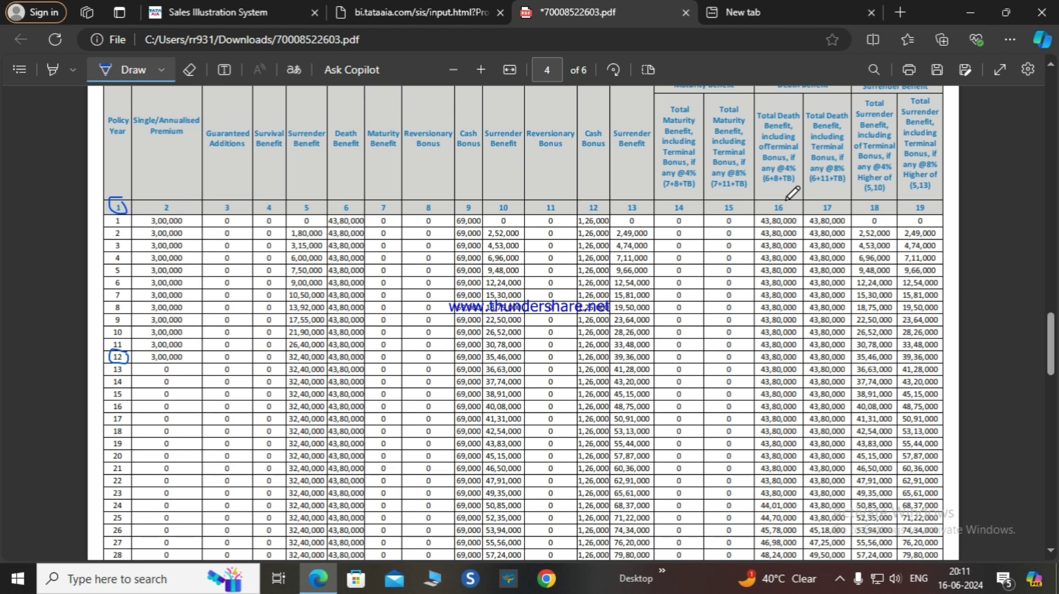
Circle column number 12 under Cash Bonus, and in Calculator subtract 5 percent from 126000.
mouse_move(605, 201)
mouse_down()
mouse_move(586, 199)
mouse_move(583, 214)
mouse_move(605, 216)
mouse_up()
key(XF86Calculator)
text(1265)
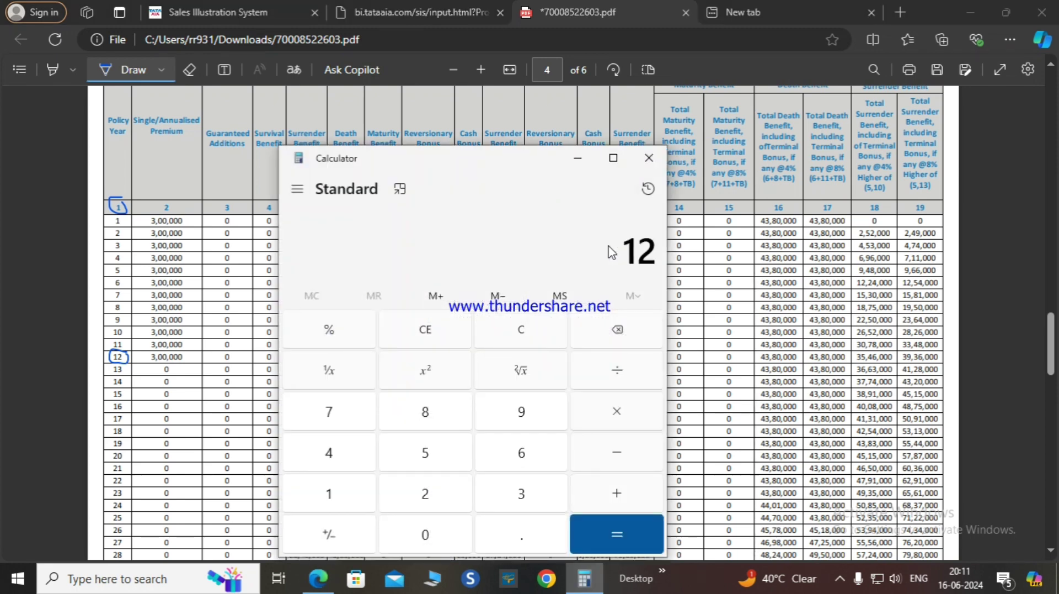
key(BackSpace)
drag(469, 159, 307, 178)
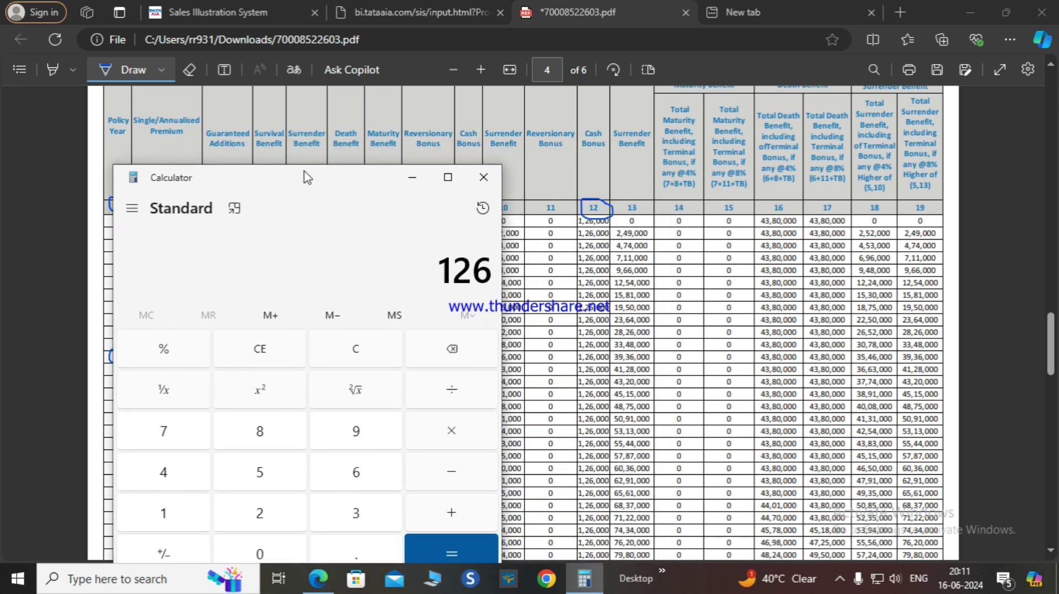
text(000 - 5)
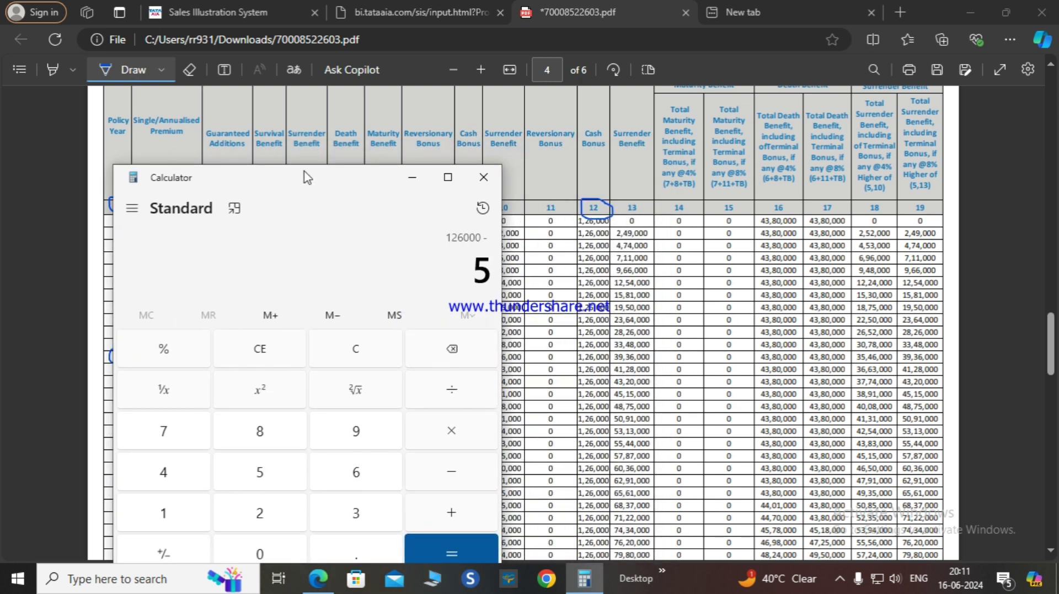
click(190, 351)
click(463, 533)
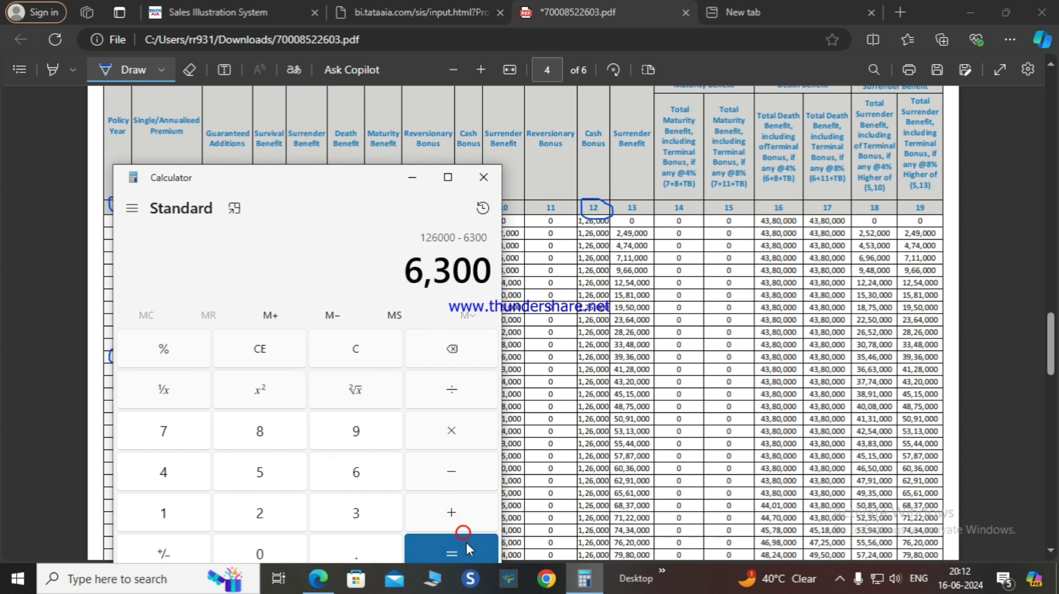
Divide the reduced cash bonus by 12 to get the monthly income, highlight the result, and clear the calculator.
text(/12)
click(462, 539)
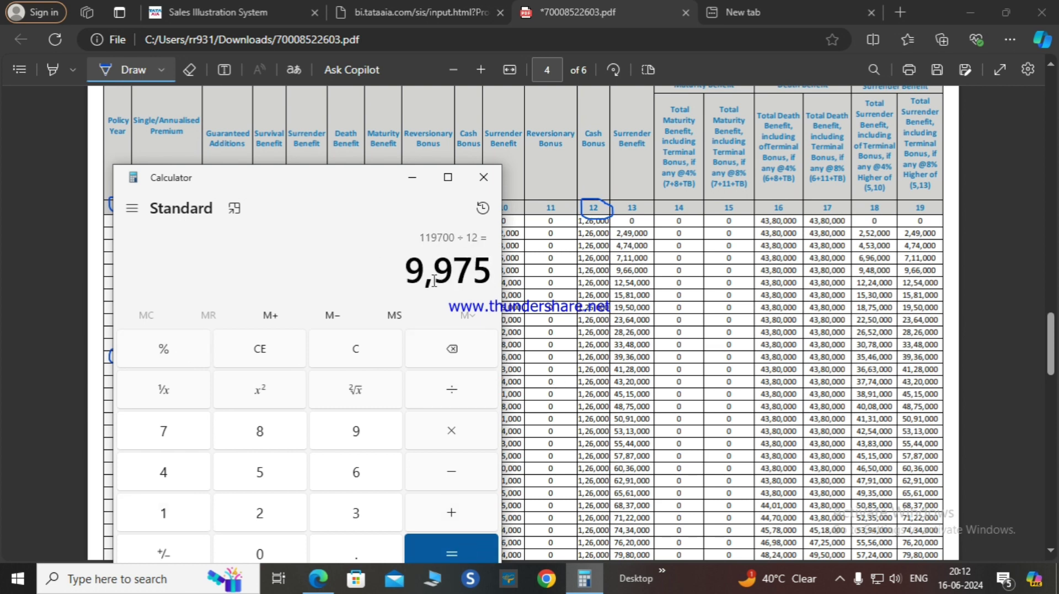
drag(409, 270, 510, 268)
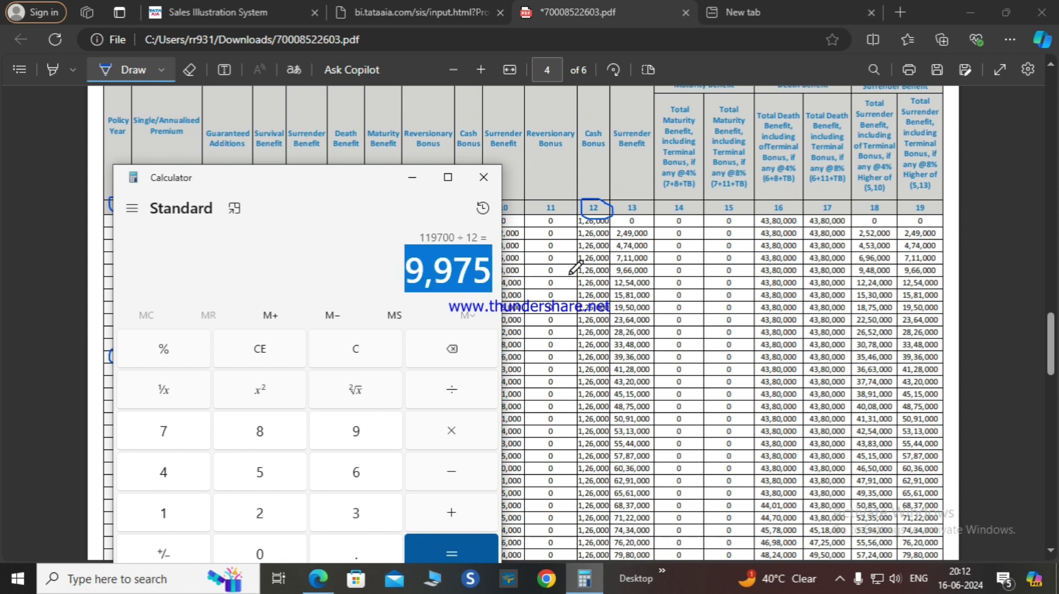
click(362, 247)
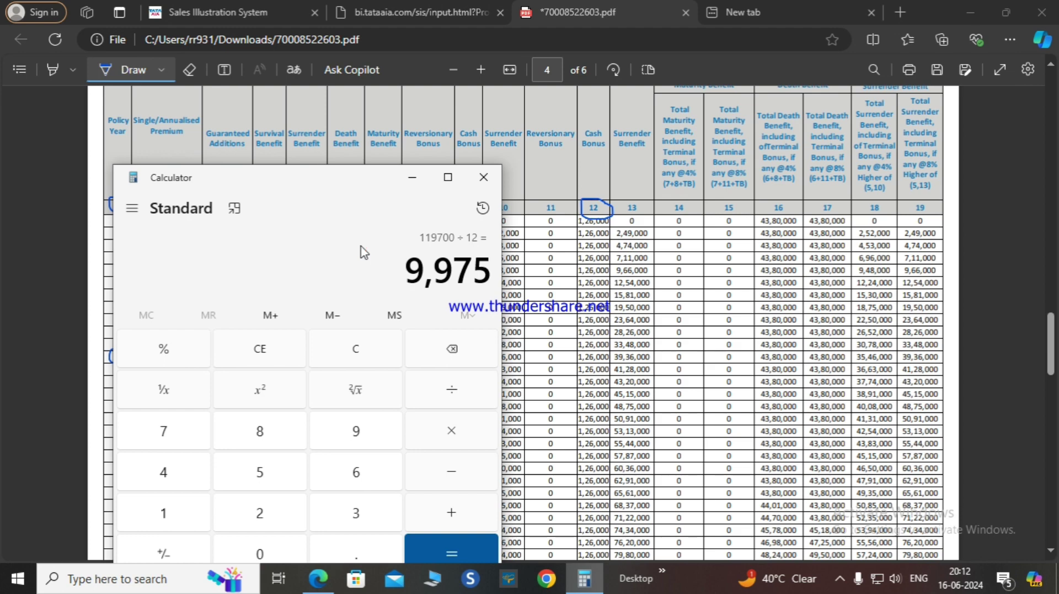
key(Escape)
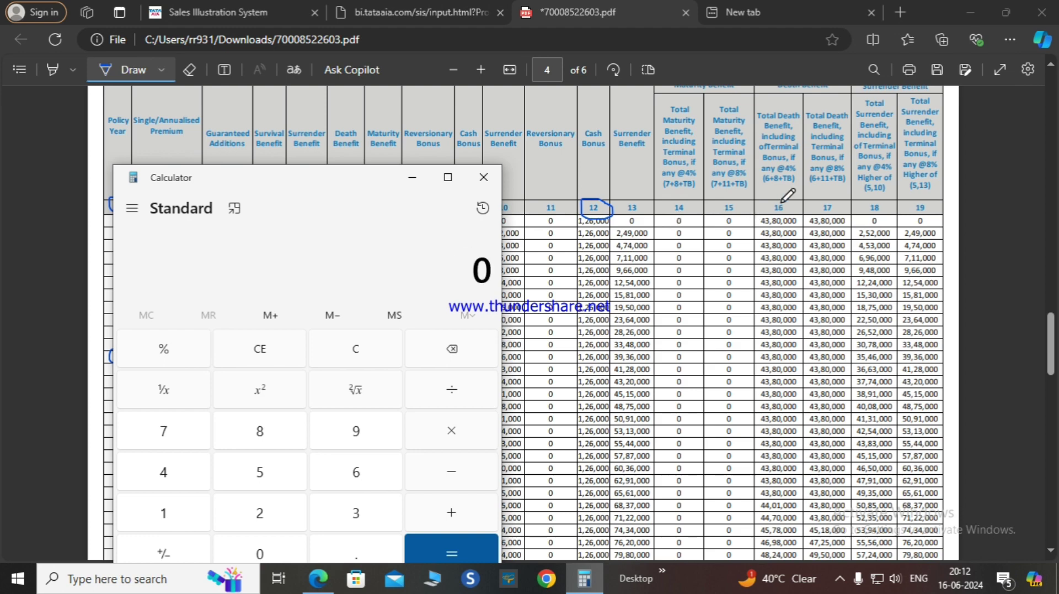
Back in the PDF, circle column number 16 under Total Death Benefit @4% and tick its values for policy years 1 and 24.
mouse_move(782, 200)
mouse_down()
mouse_move(766, 211)
mouse_move(791, 213)
mouse_up()
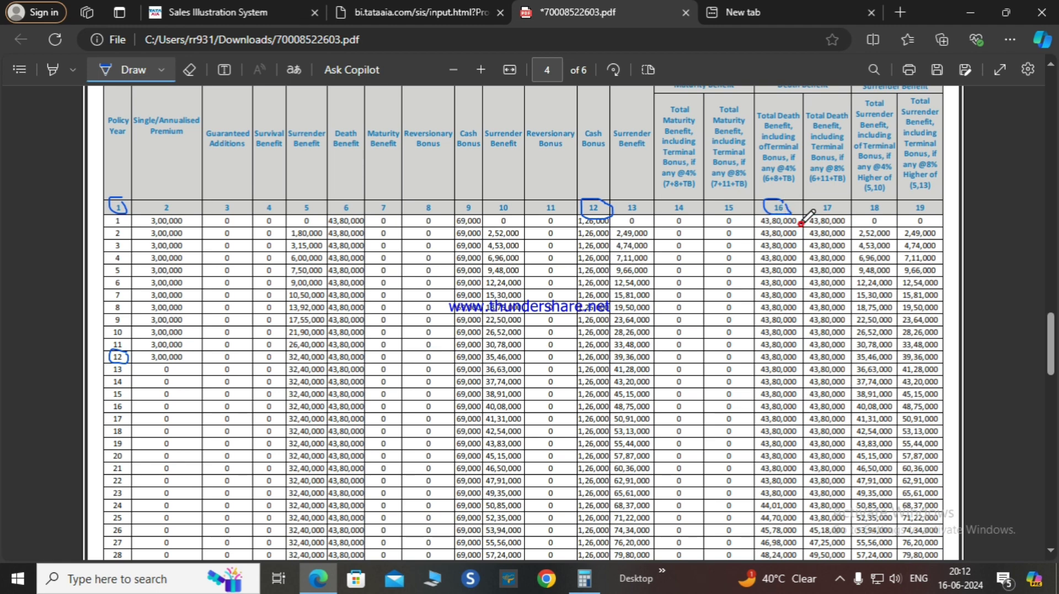
drag(801, 223, 824, 210)
scroll(442, 353, down, 3)
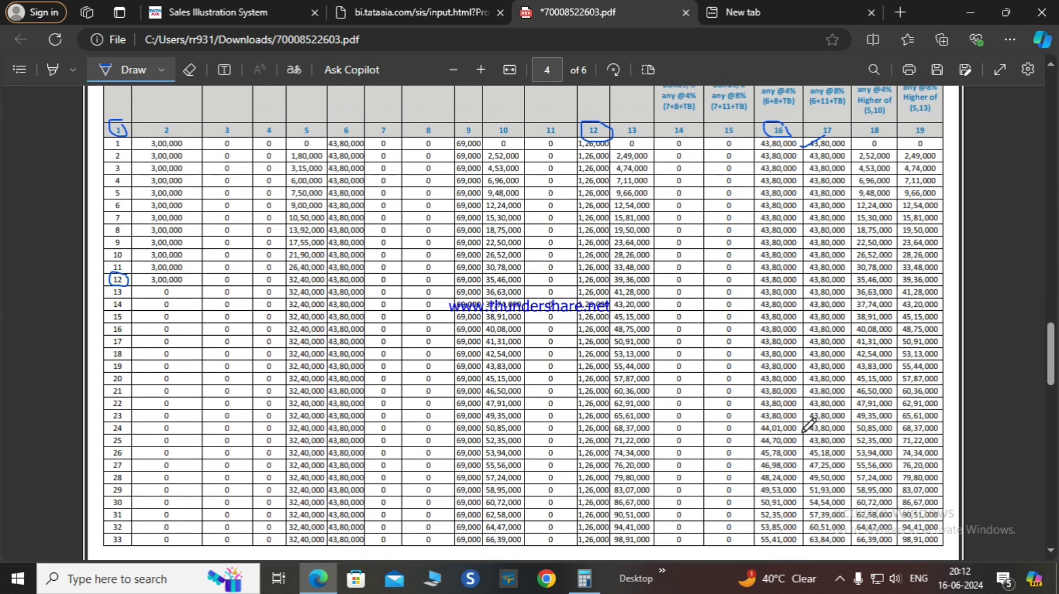
drag(800, 428, 833, 415)
Review the death benefits through policy year 50, and circle column number 17 under Total Death Benefit @8% on page 4.
scroll(811, 436, down, 6)
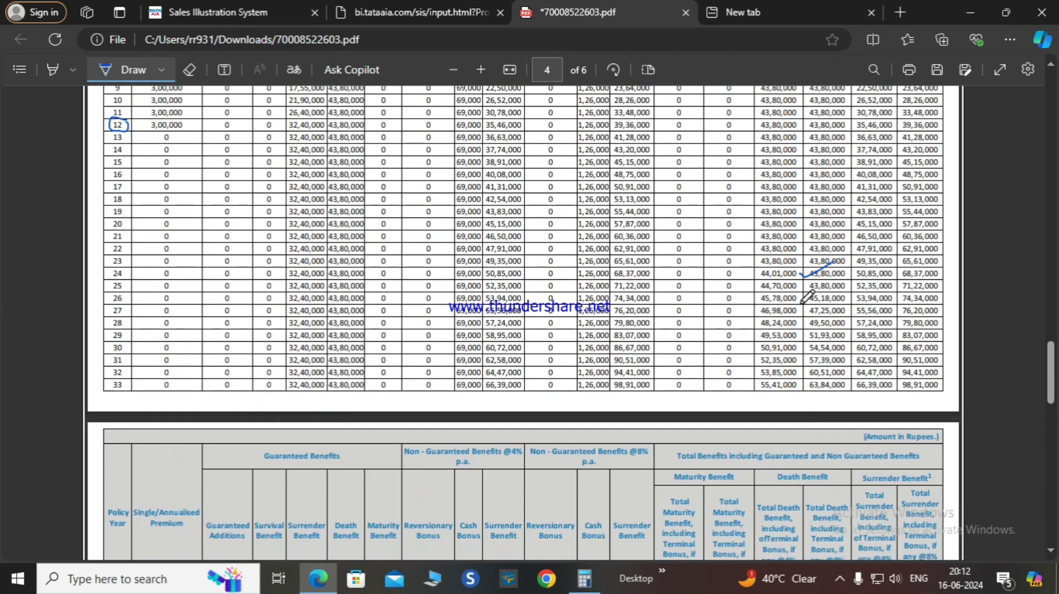
scroll(800, 331, down, 10)
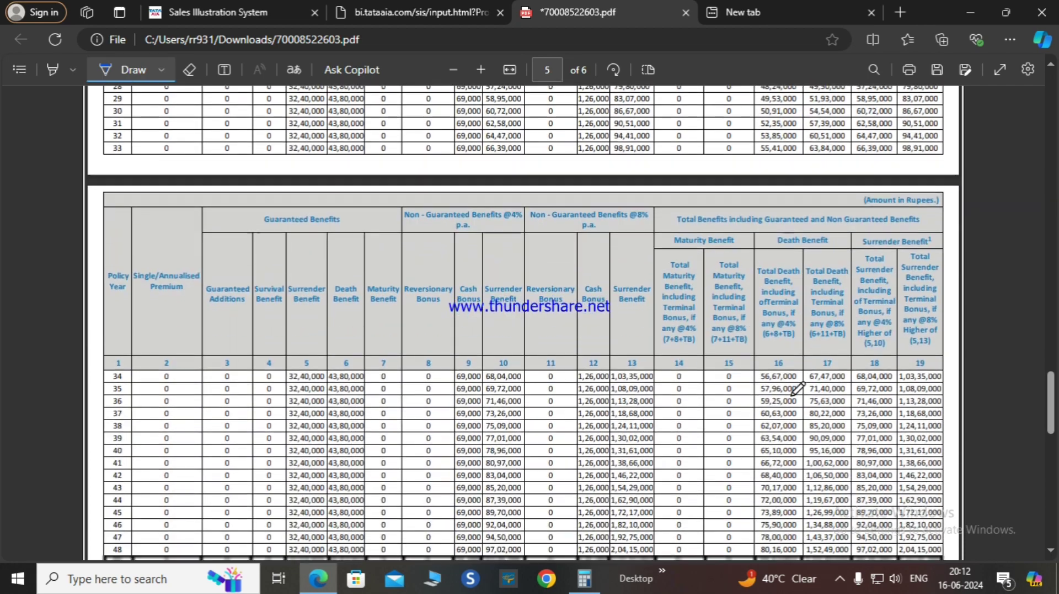
scroll(794, 394, down, 3)
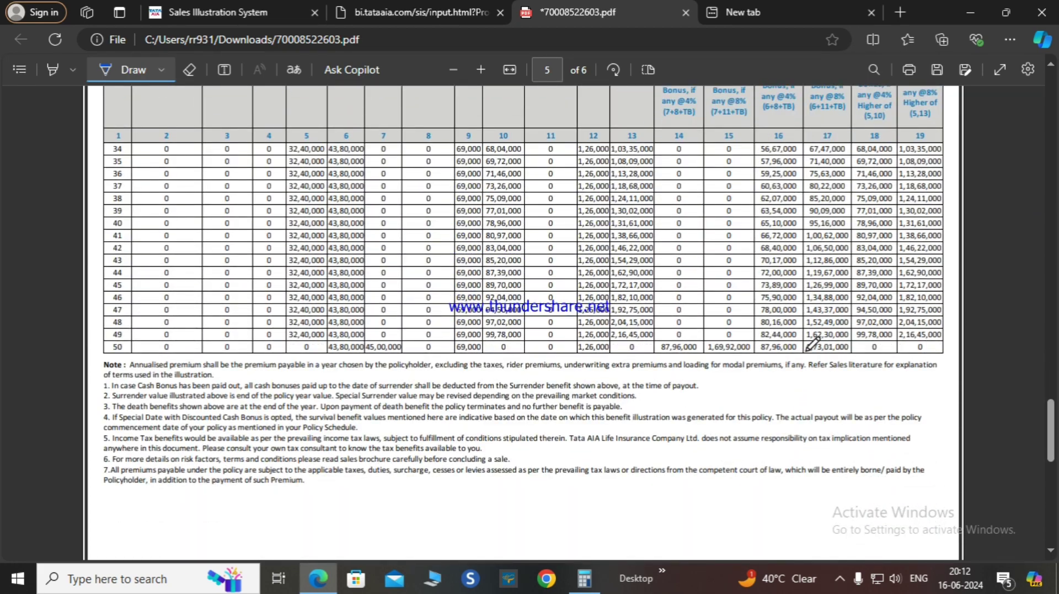
scroll(813, 343, up, 15)
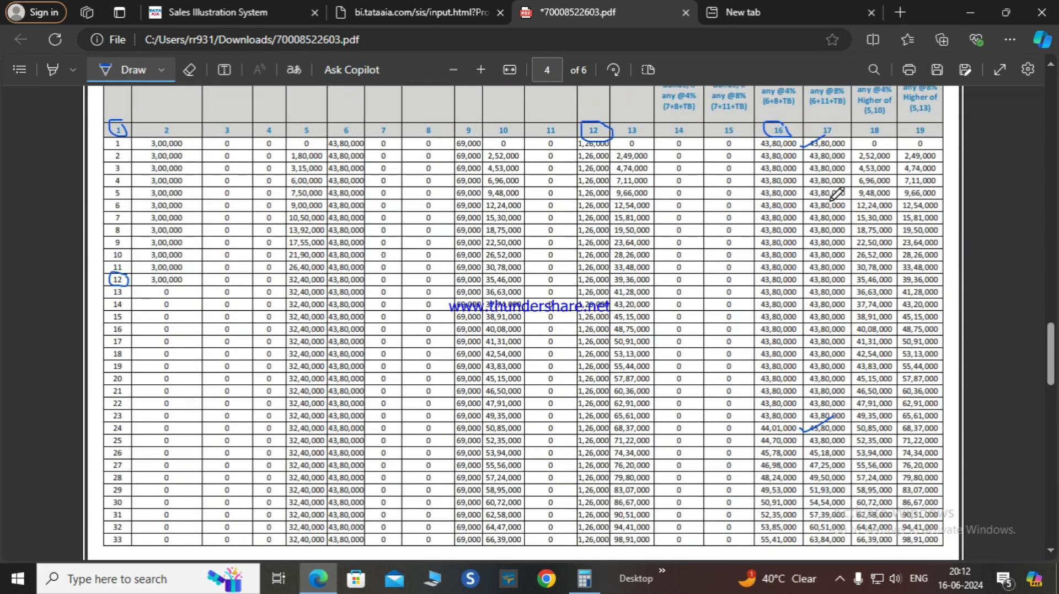
scroll(837, 194, up, 2)
mouse_move(845, 196)
mouse_down()
mouse_move(815, 202)
mouse_move(820, 217)
mouse_move(850, 212)
mouse_up()
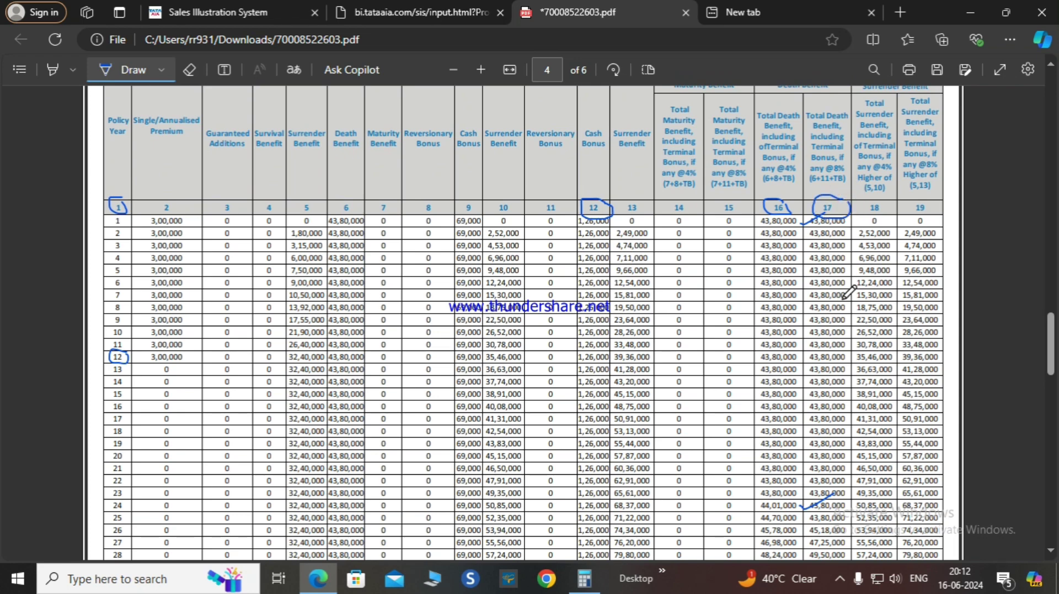
In the policy year 50 row on page 5, tick beside the @8% death benefit and circle the @8% maturity benefit of 1,69,92,000.
scroll(849, 286, down, 12)
scroll(844, 381, down, 2)
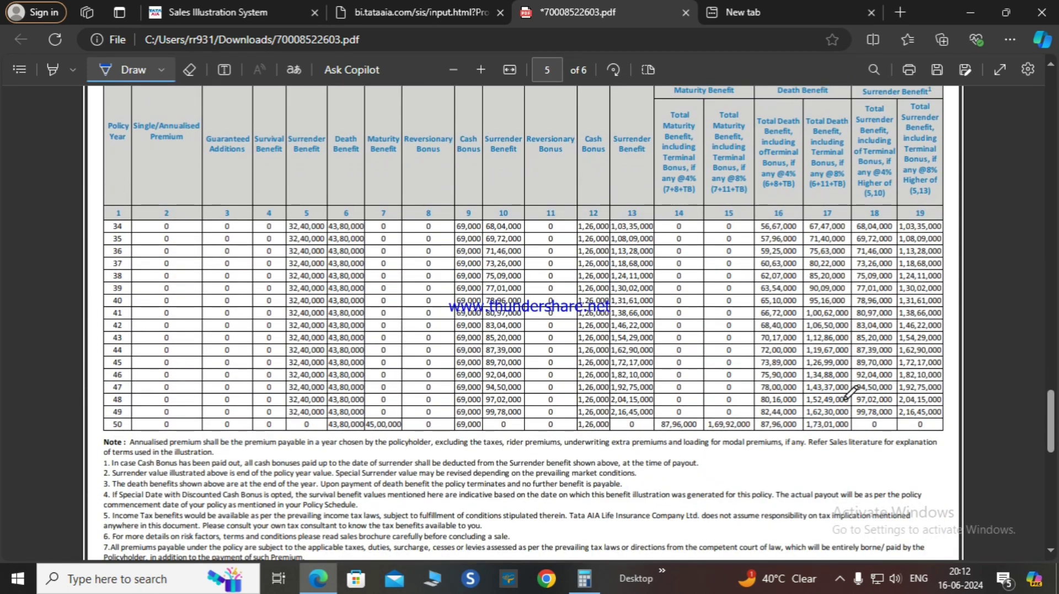
drag(851, 424, 887, 407)
mouse_move(754, 420)
mouse_down()
mouse_move(711, 399)
mouse_move(703, 424)
mouse_move(742, 436)
mouse_move(759, 424)
mouse_up()
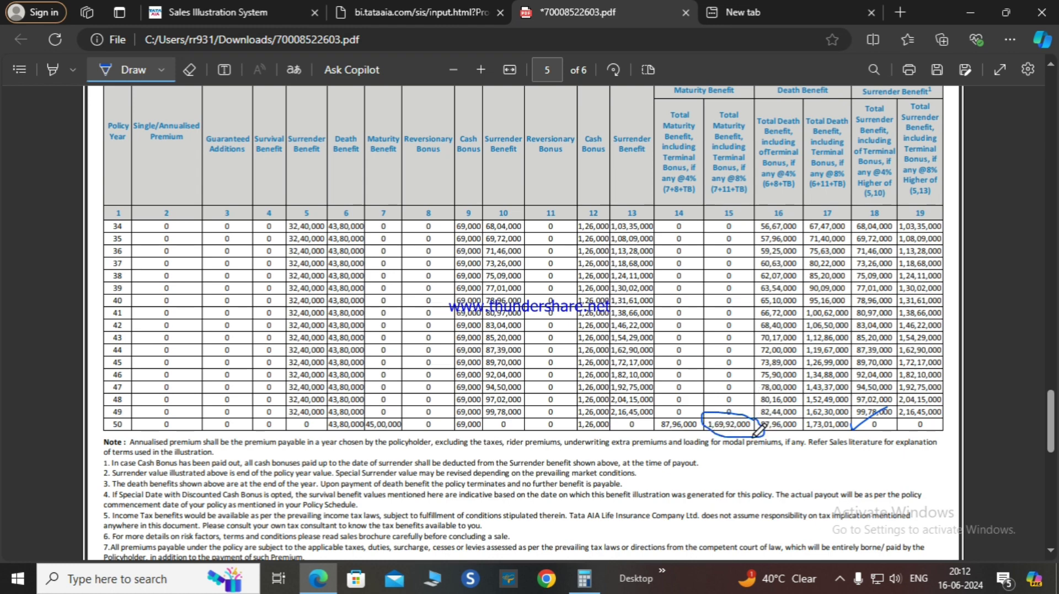
Switch to Calculator and enter the maturity benefit 16992000 followed by an addition operator.
click(576, 586)
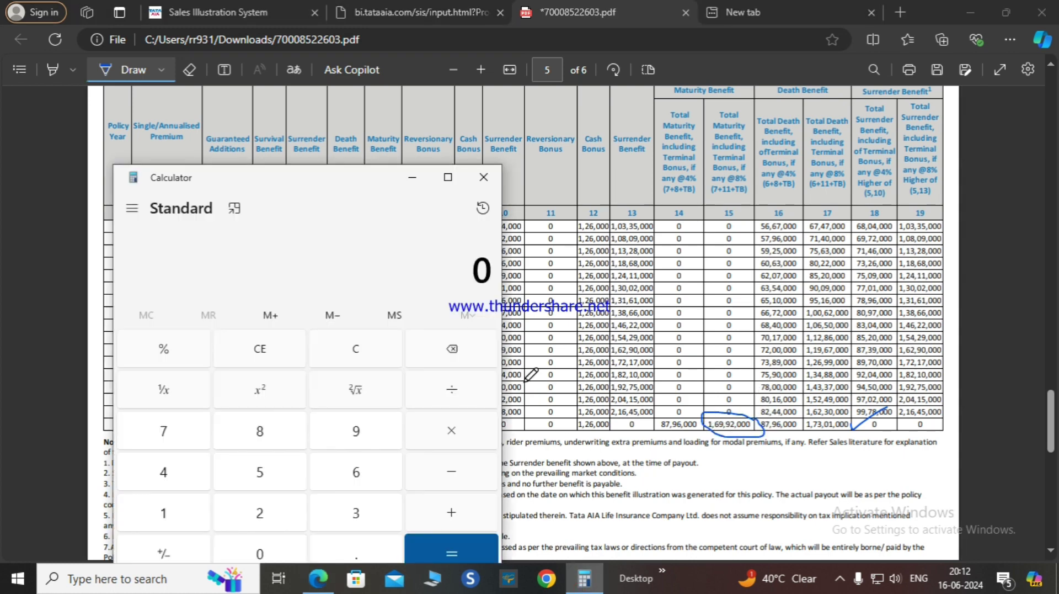
text(16992000)
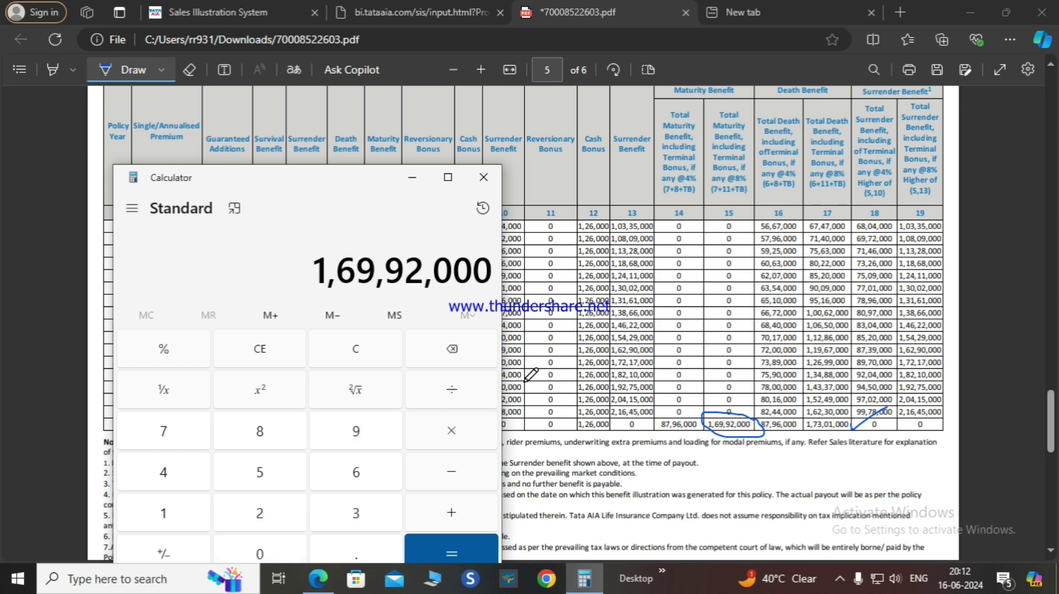
key(plus)
Open Notepad, place its window over the lower part of the PDF, and write "MATURTY 1.69 CRORE" as the first line.
key(super)
text(NOT)
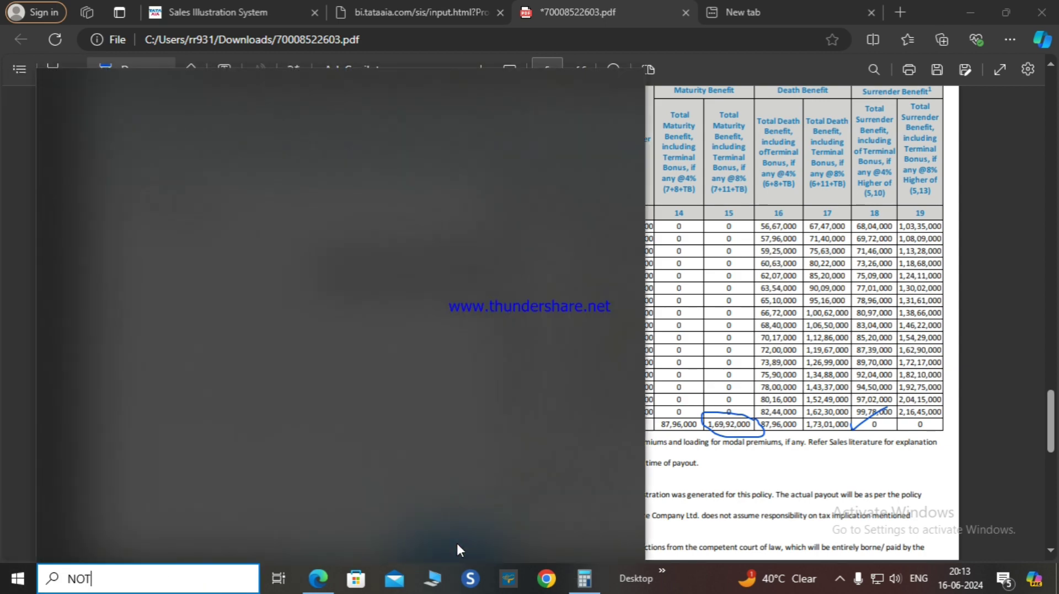
key(Return)
drag(441, 139, 678, 341)
text(MATURY)
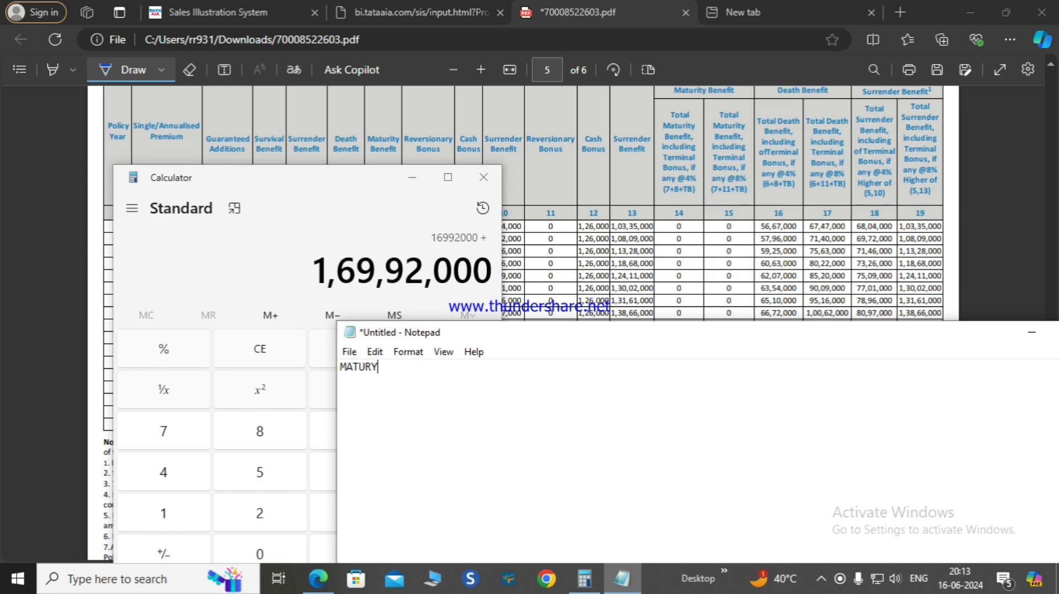
key(BackSpace)
text(R)
text(TY )
text(1.69)
text( CRORE )
Add the second note line "+ MONTHLY 9975/- (TAX FREE ) TILL 59 AGE".
text(+)
text(MONTH)
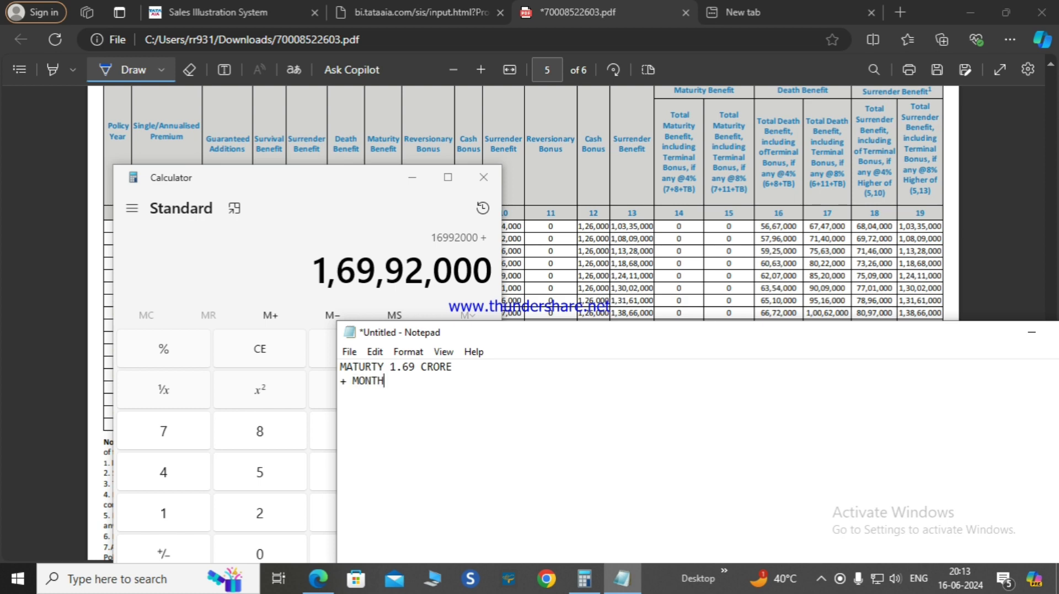
text(LY 9975/- (TAX FREE ))
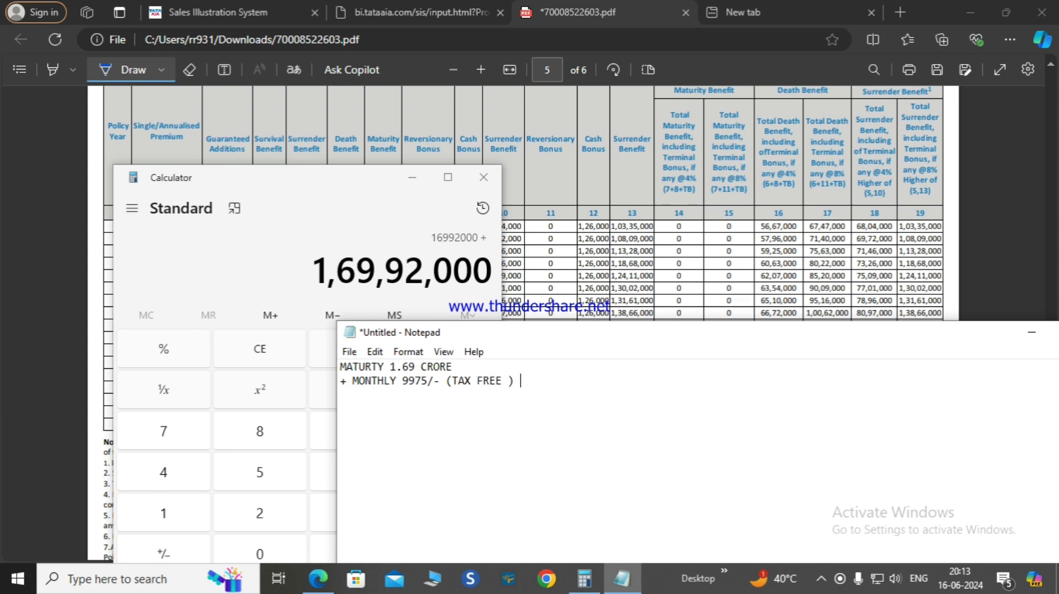
text(TILL)
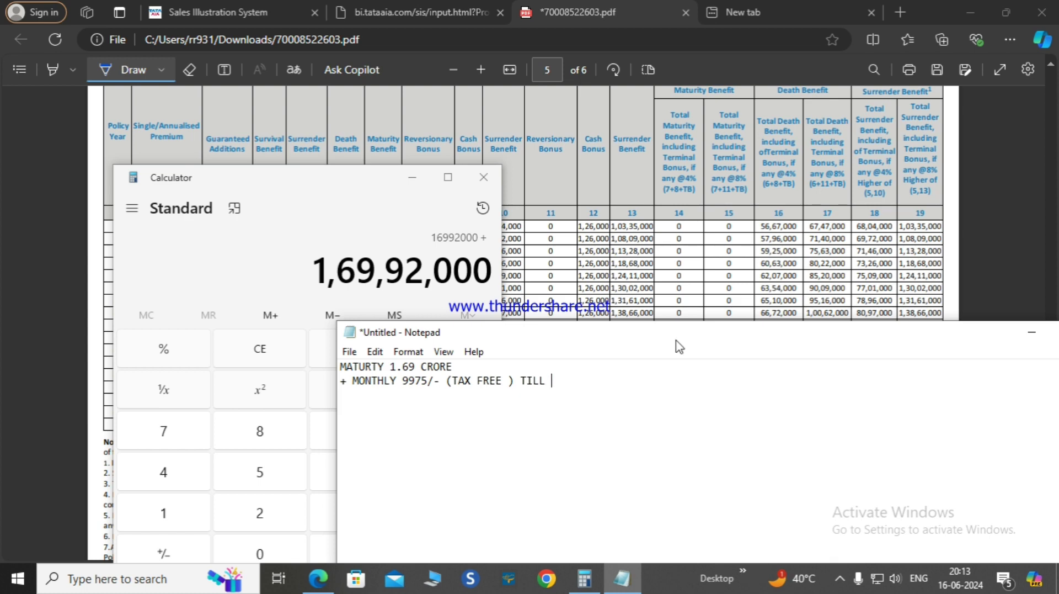
text( 59)
text( AGE)
Add the third note line "IF YOU INVEST 9975/- PER MONTH IN MUTUAL AS SIP".
text(IF )
text(INVE)
key(BackSpace)
key(BackSpace)
key(BackSpace)
key(BackSpace)
text(YOU INVEST)
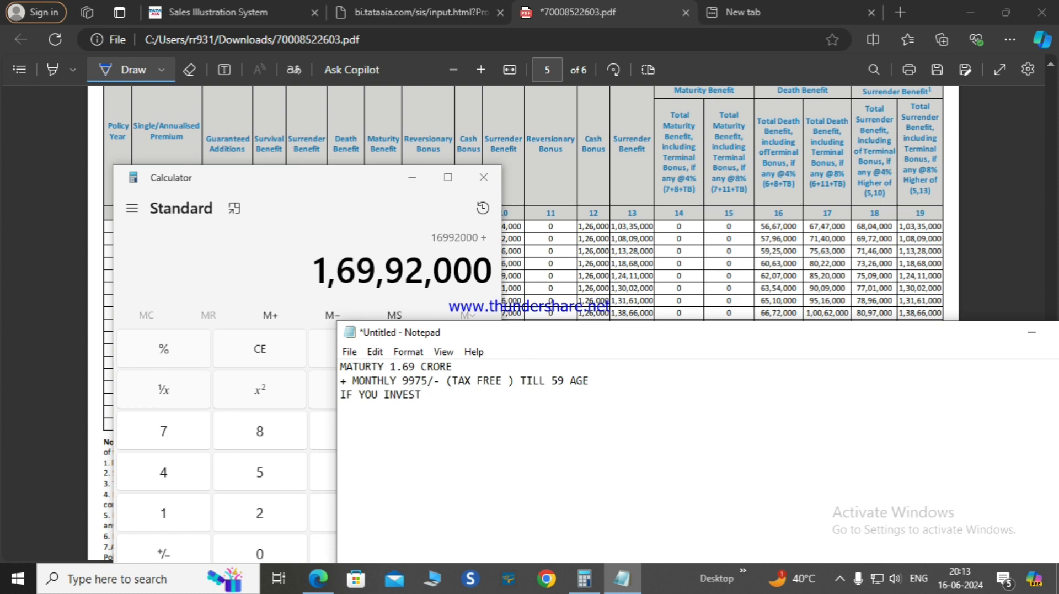
text( 9975/- PER MONTH IN F)
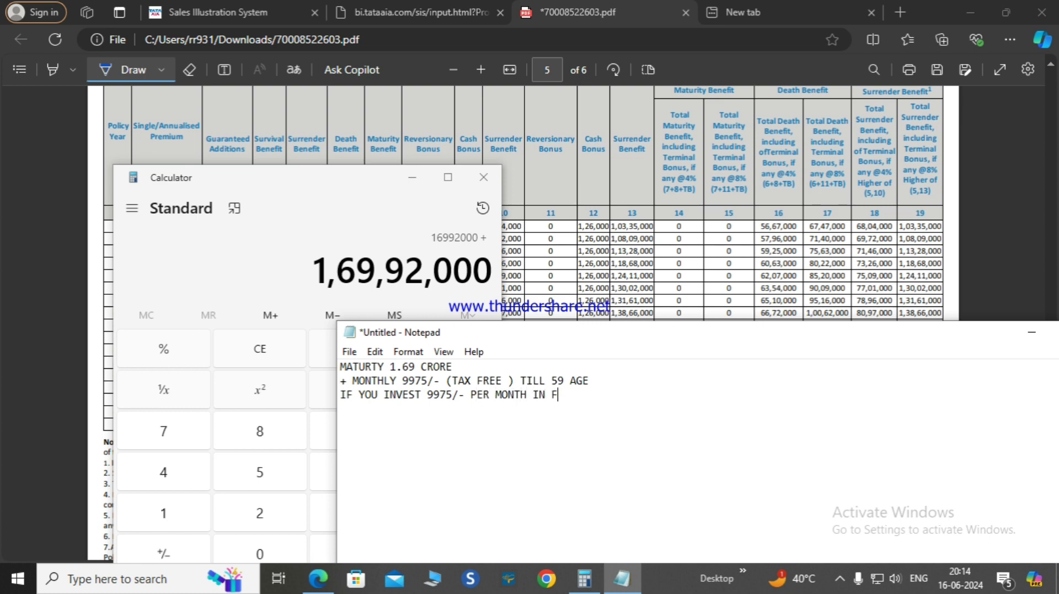
key(BackSpace)
text(MUTUAL AS SIP)
In the browser's blank tab, search Google for an SIP calculator and open sipcalculator.in.
click(736, 11)
text(goo)
key(Return)
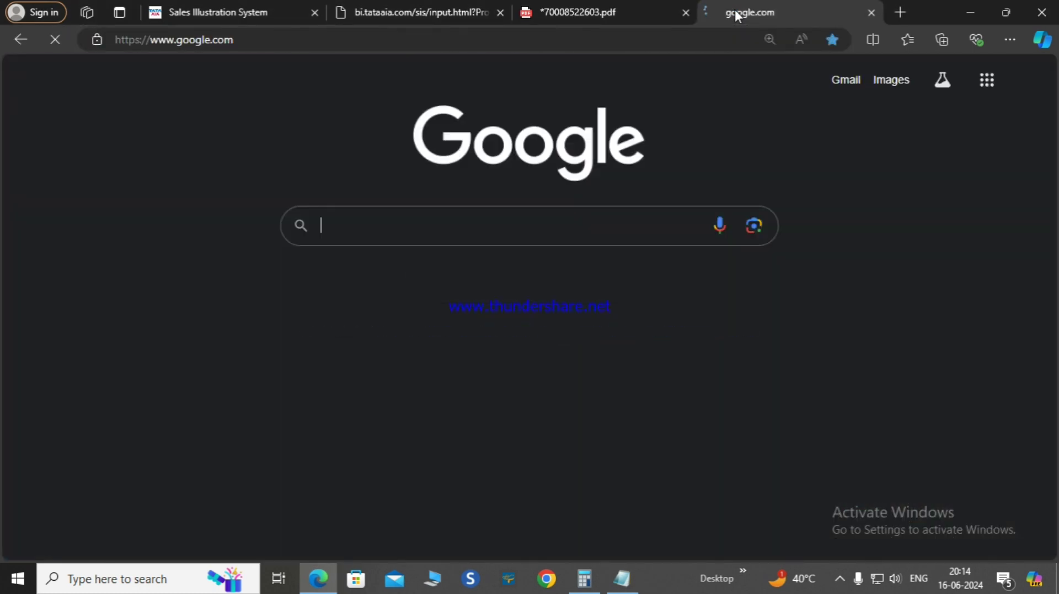
text(SlP C)
key(Down)
key(Return)
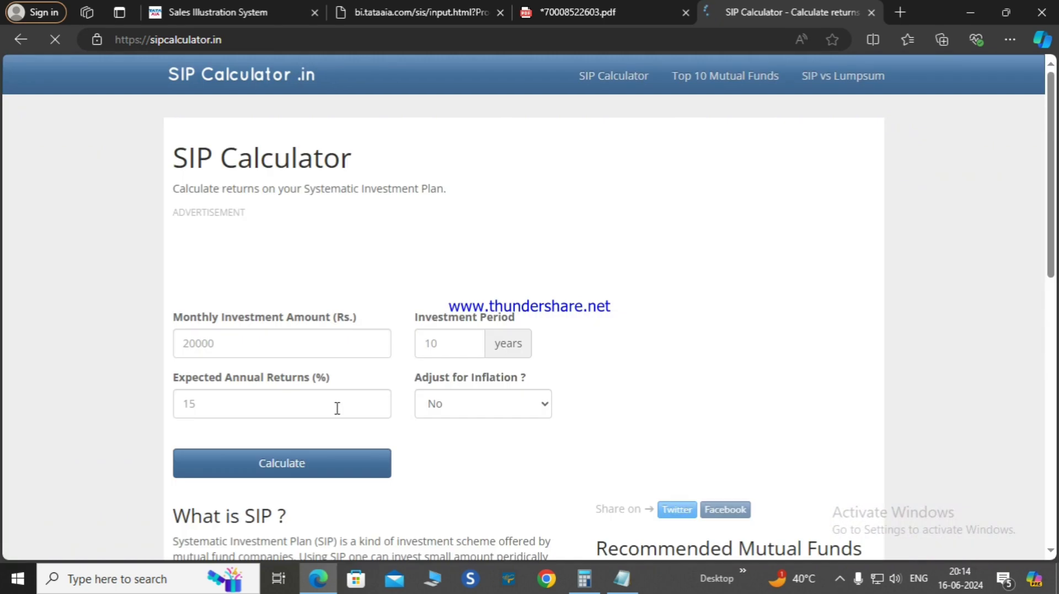
Calculate SIP returns for a monthly investment of 9975 over 50 years at 12% expected annual returns.
click(347, 339)
text(9975)
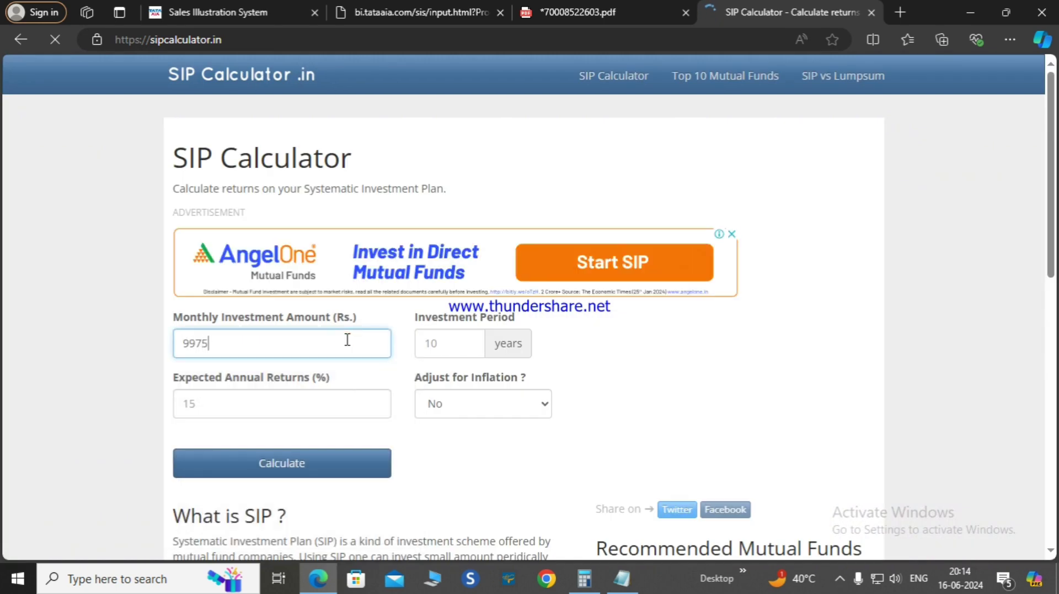
key(Tab)
text(50)
key(Tab)
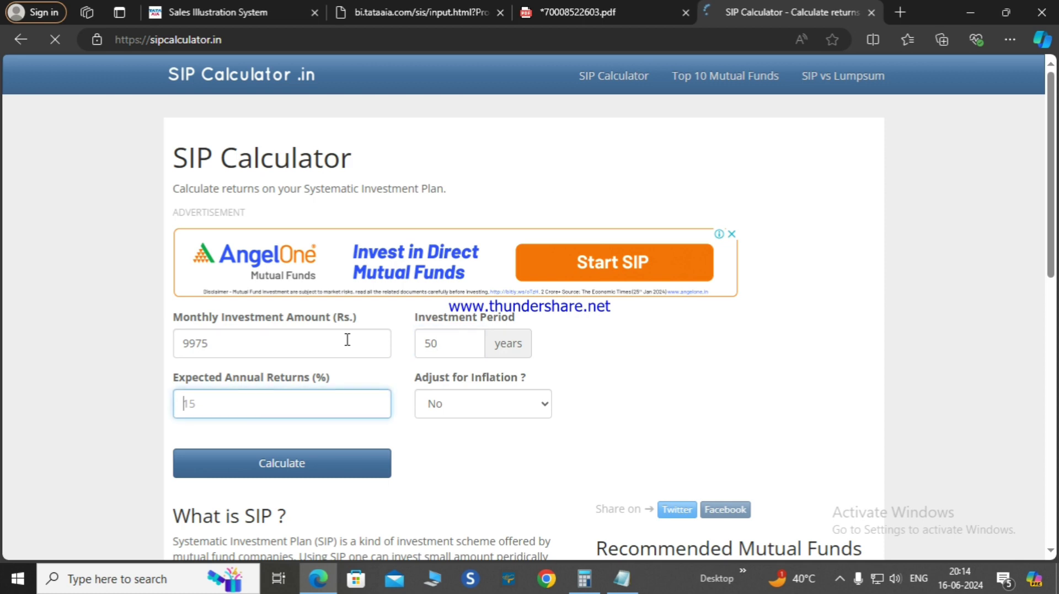
text(12)
click(363, 459)
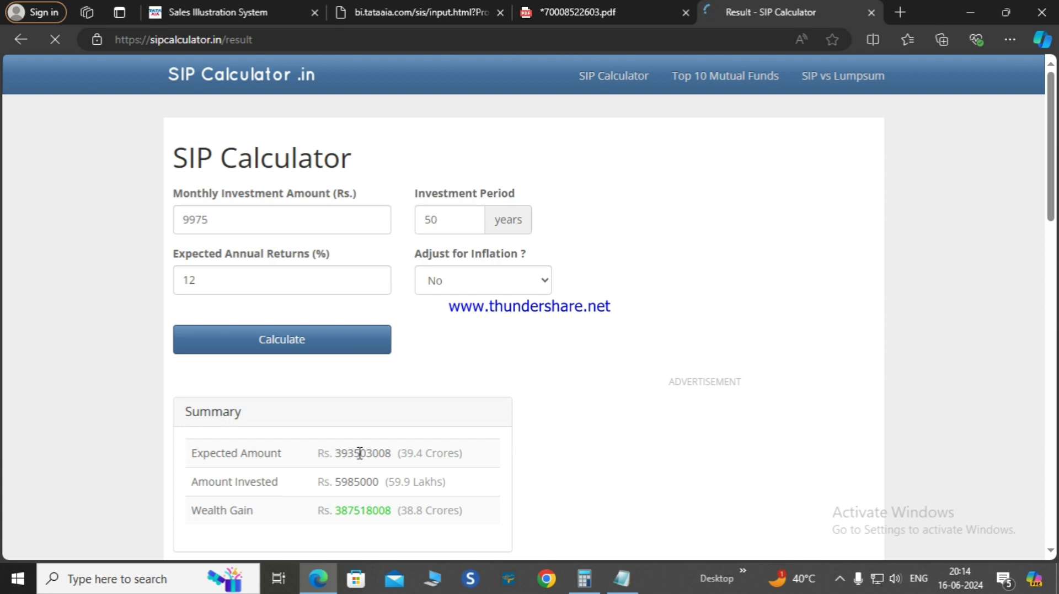
Highlight the expected amount in the summary and the 20-year row in the projected SIP returns table.
drag(333, 452, 465, 469)
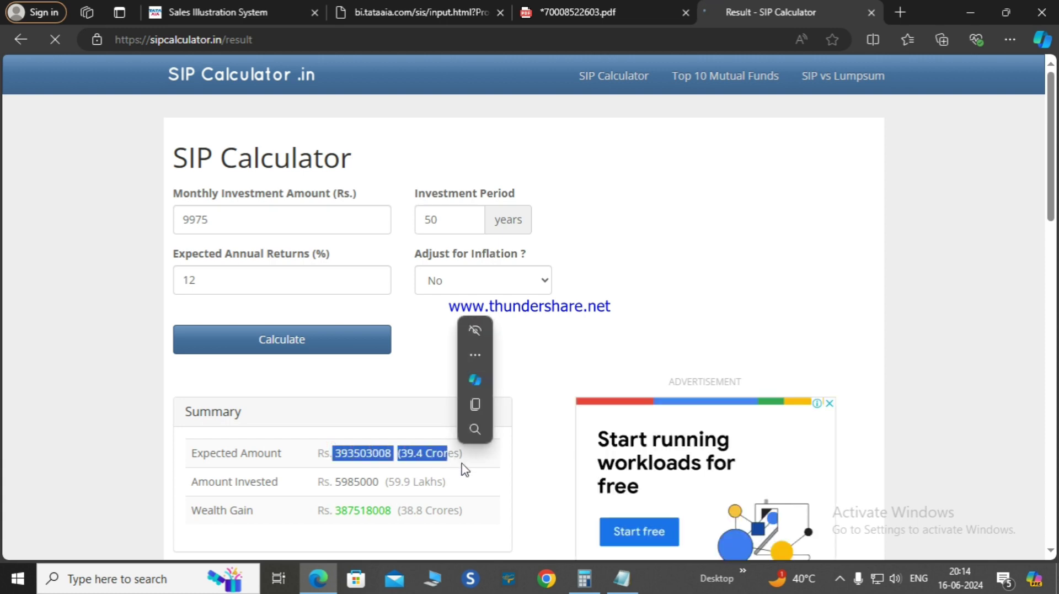
scroll(474, 471, down, 5)
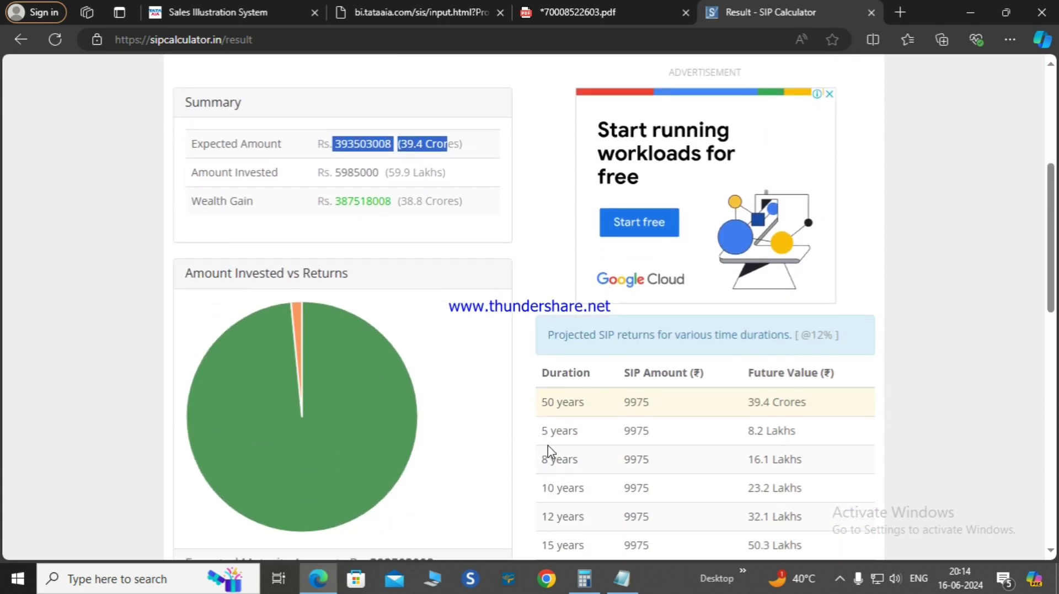
scroll(548, 451, down, 4)
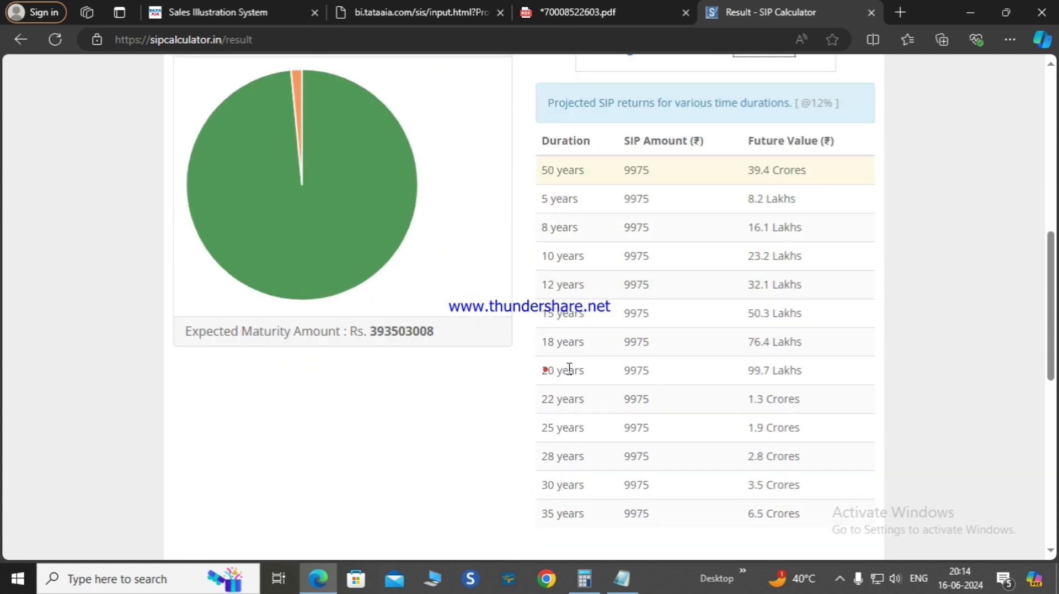
drag(570, 369, 804, 373)
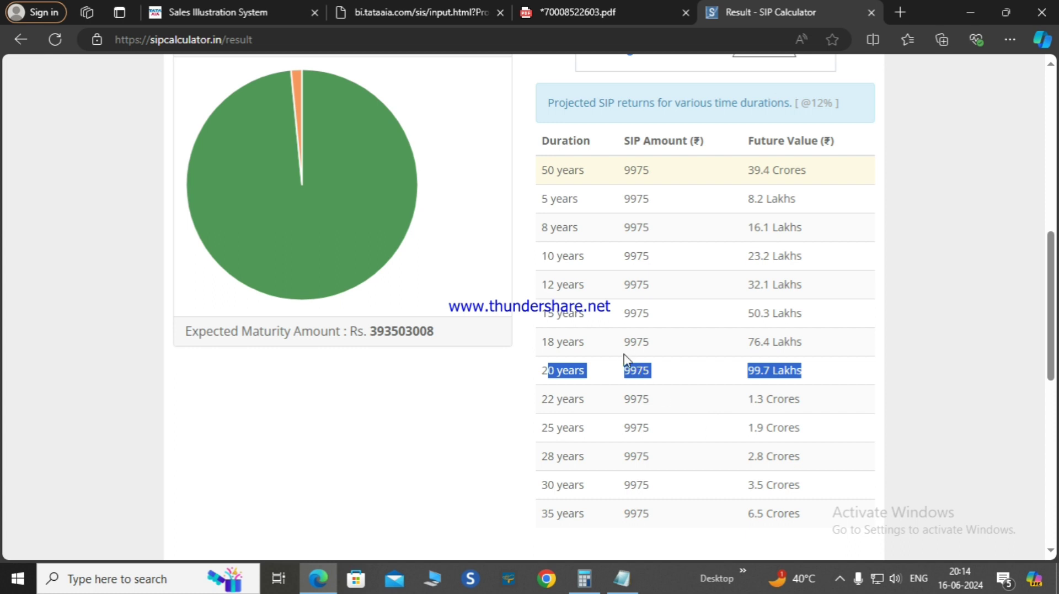
Highlight the 10-year row in the projected SIP returns table, and clear the current calculation in Calculator.
drag(542, 255, 807, 267)
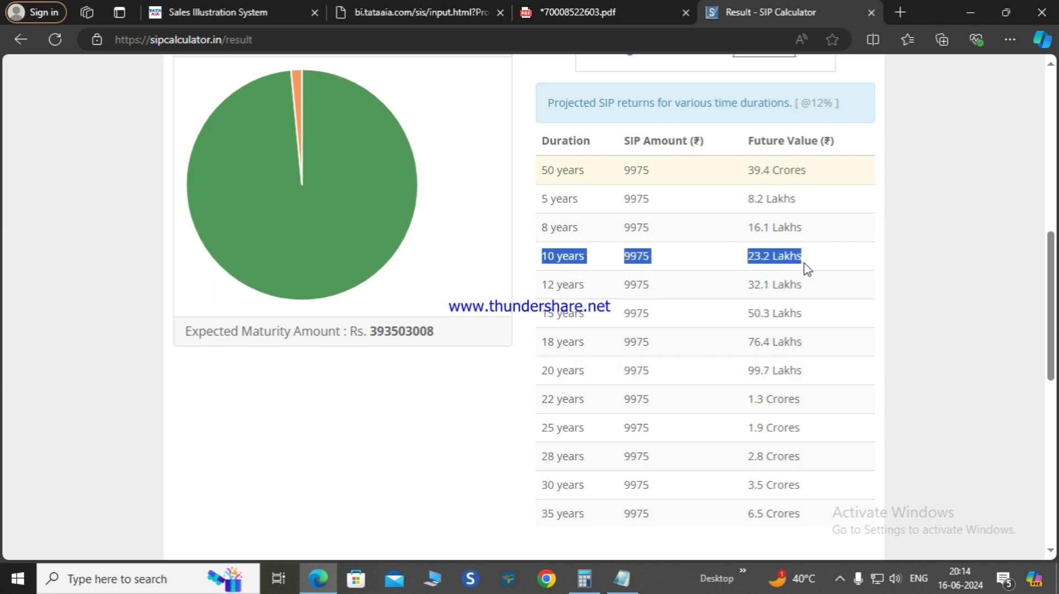
click(584, 578)
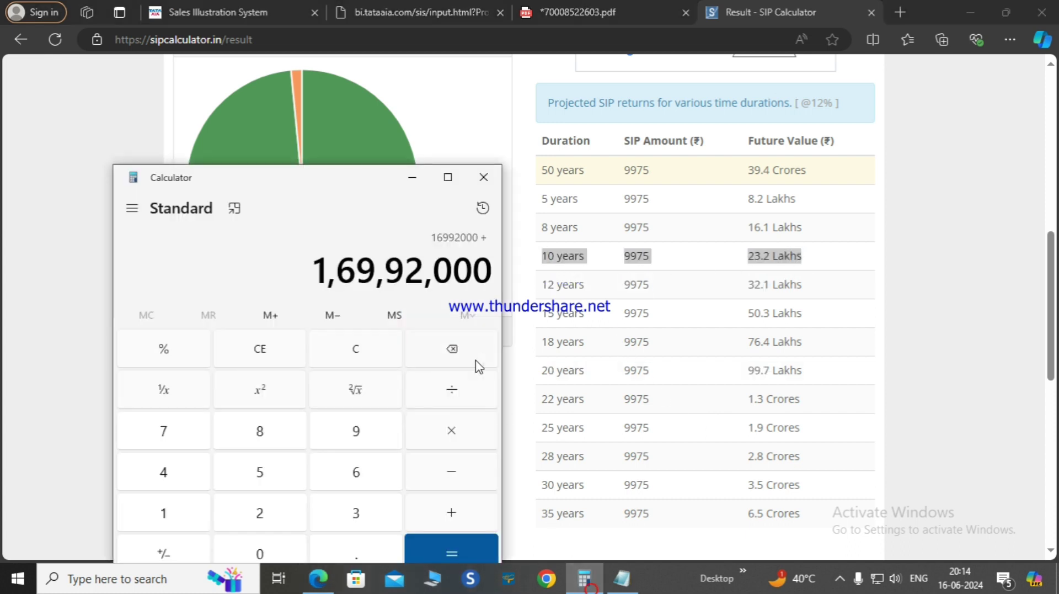
key(Escape)
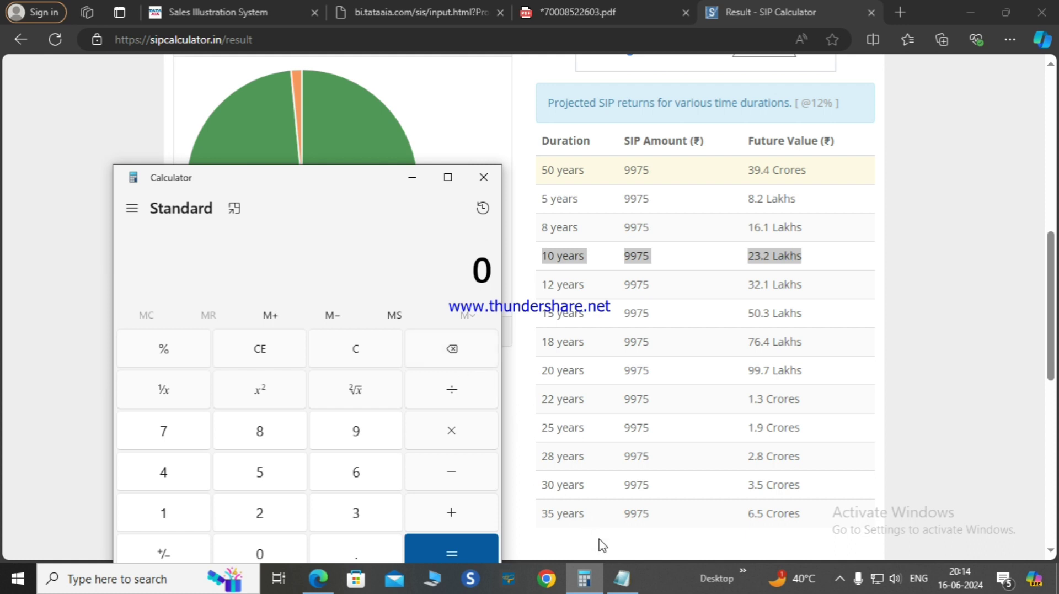
In the Notepad notes, add the line "sip value" below the mutual fund SIP line.
click(622, 577)
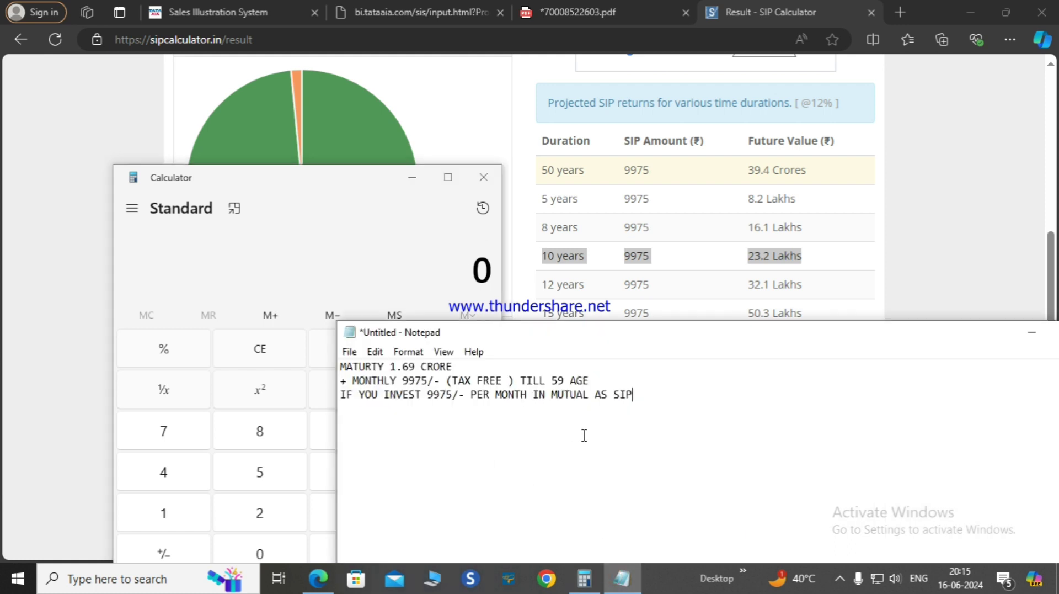
key(Return)
text(value)
key(BackSpace)
key(BackSpace)
key(BackSpace)
key(BackSpace)
key(BackSpace)
text(sip c)
key(BackSpace)
text(value)
key(Return)
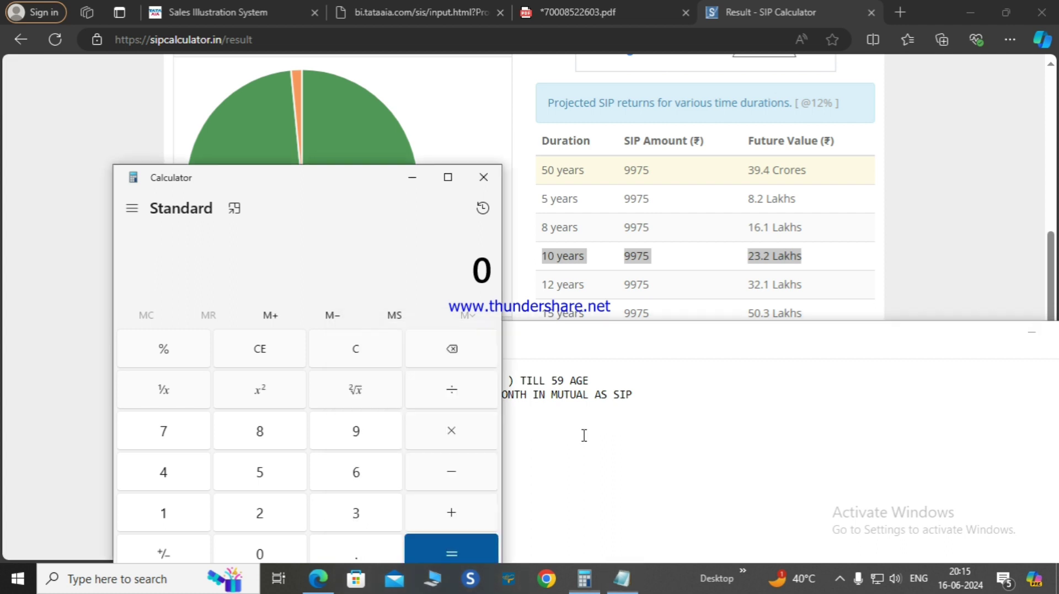
Check the 20-year future value on the SIP results page and note "99.70 lacs as" in Notepad, one blank line below "sip value".
click(589, 277)
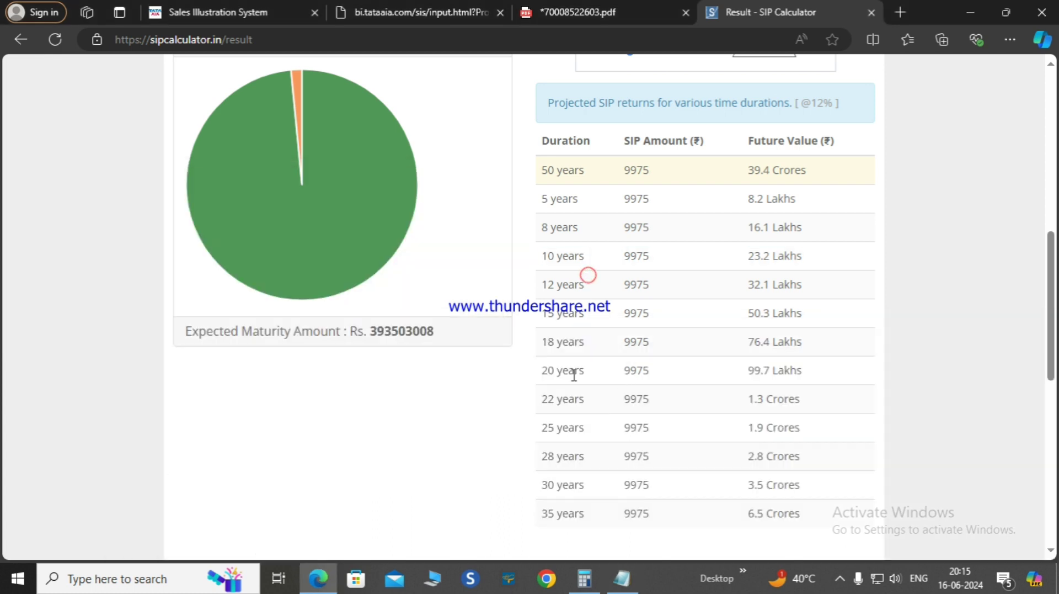
key(alt+Tab)
key(Return)
text(99)
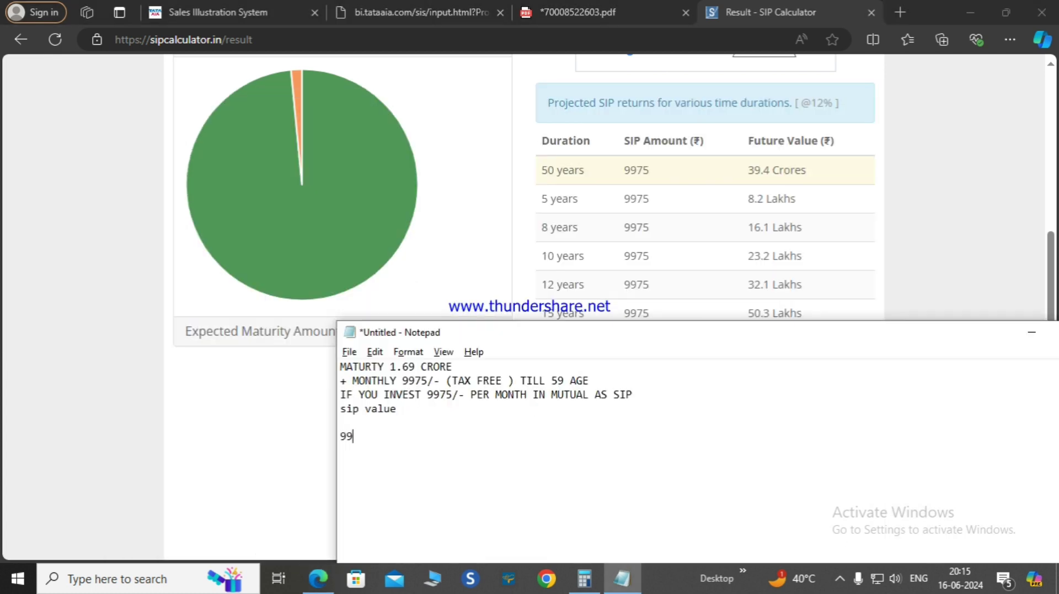
text(.70 lacs as)
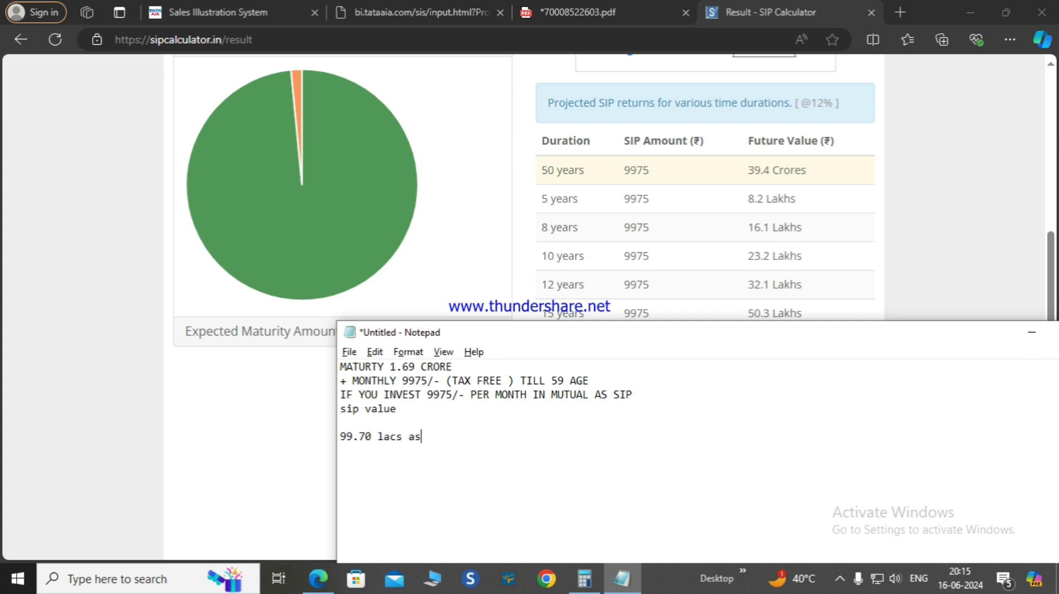